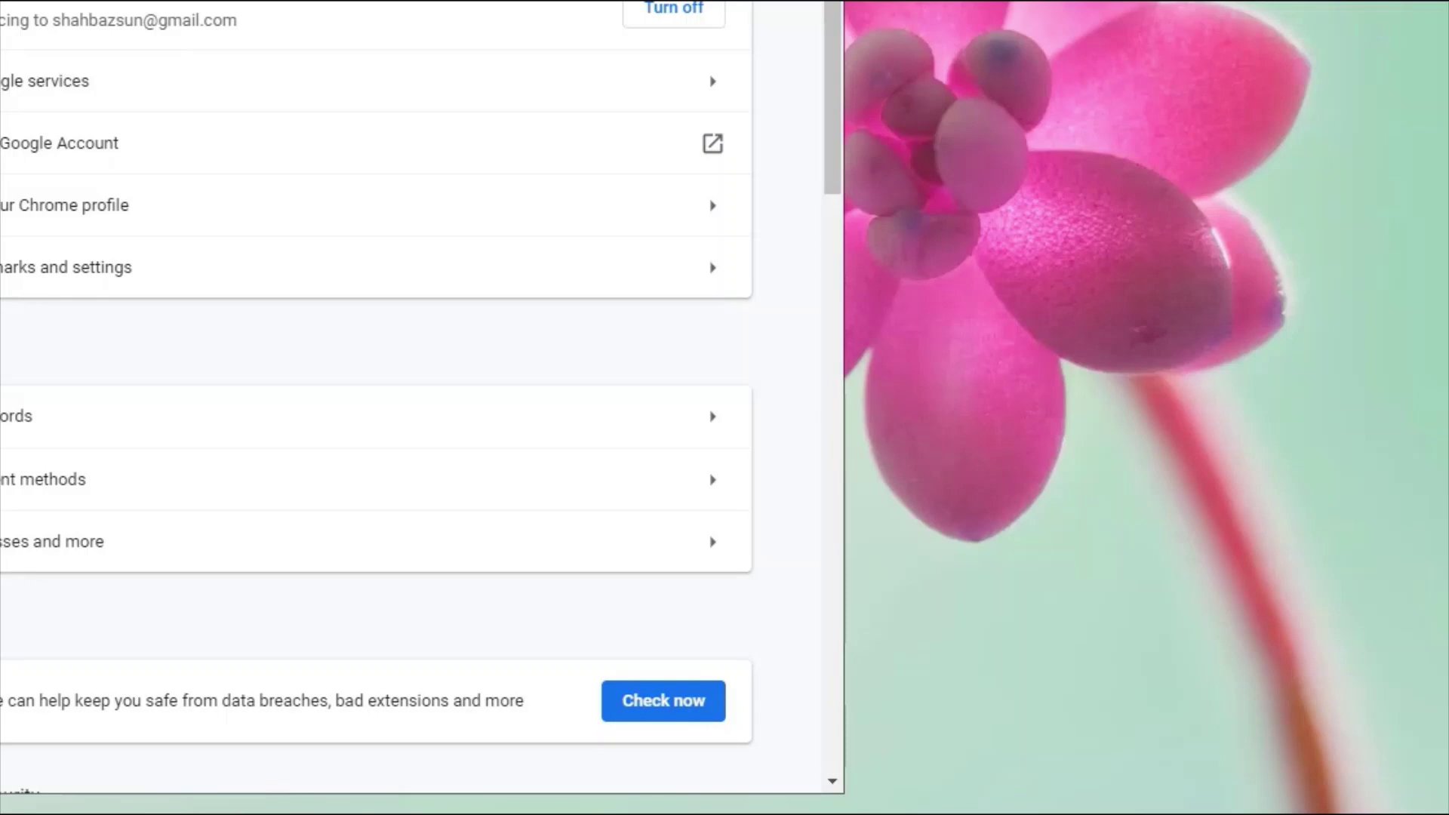
# - Scroll the Chrome Settings page down to bring the Autofill entries into view
pyautogui.scroll(-5, 377, 396)
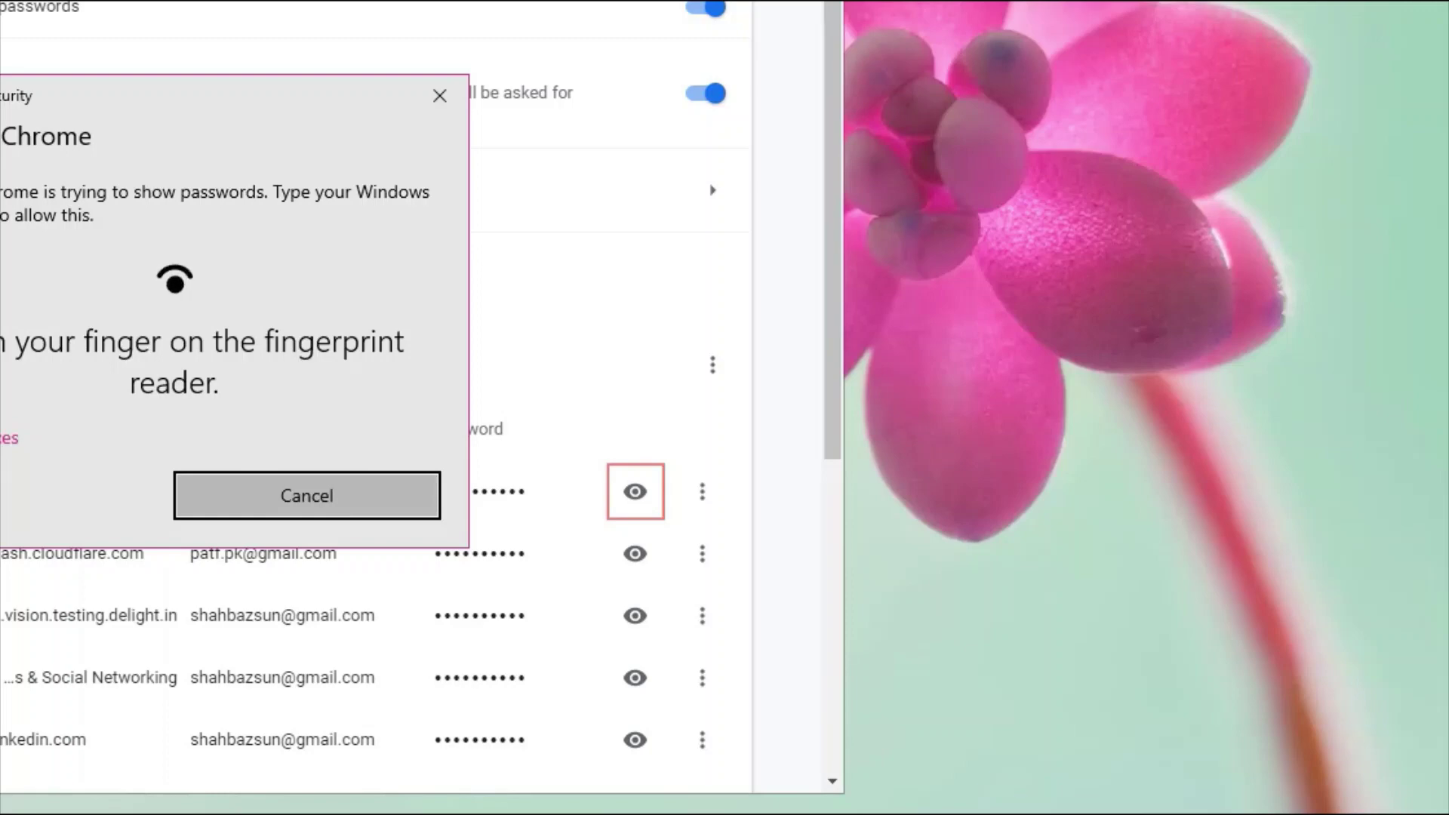
# - Choose PIN instead of fingerprint under More choices in the Windows Security prompt
pyautogui.press('Tab')
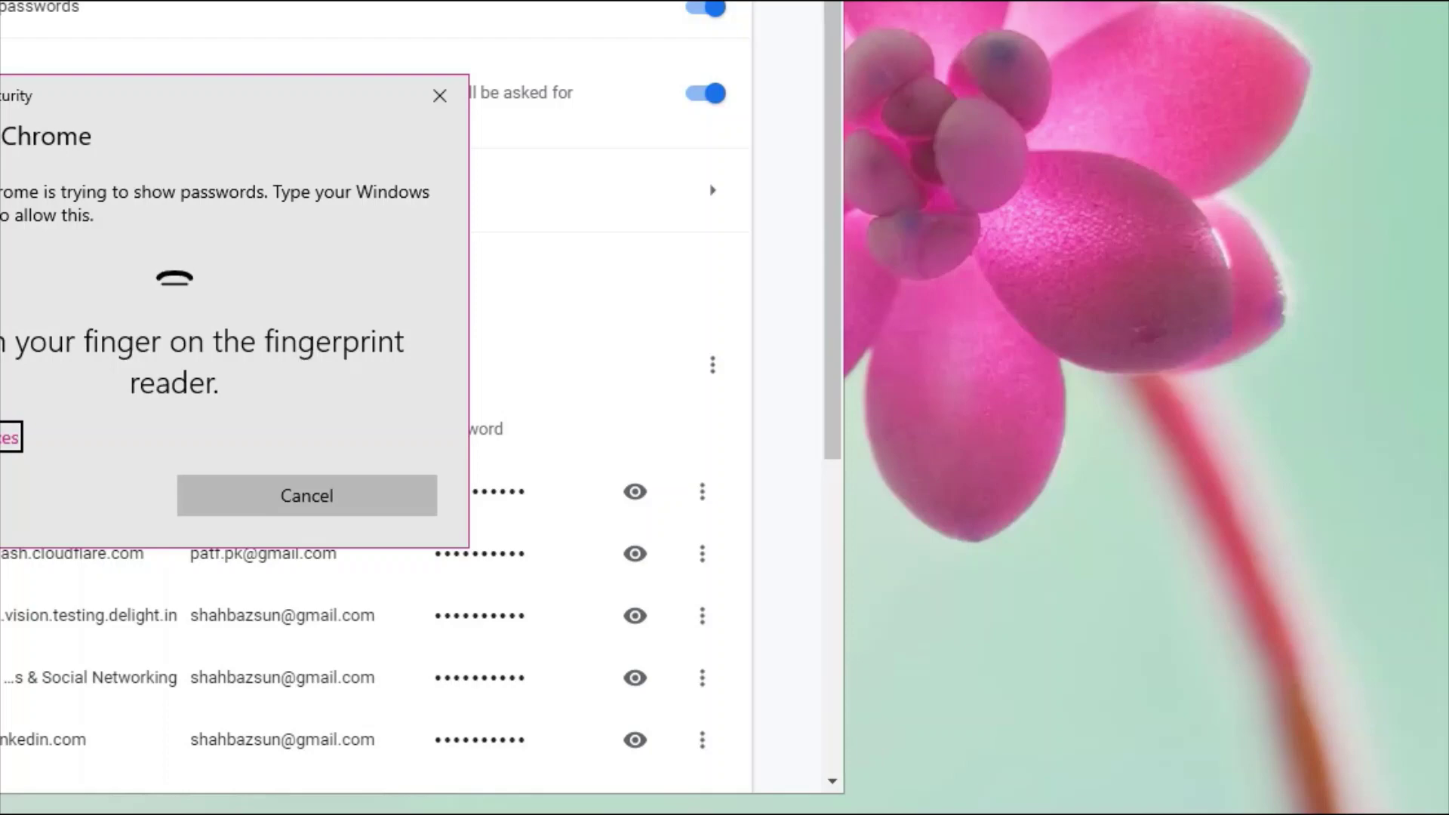
pyautogui.press('Return')
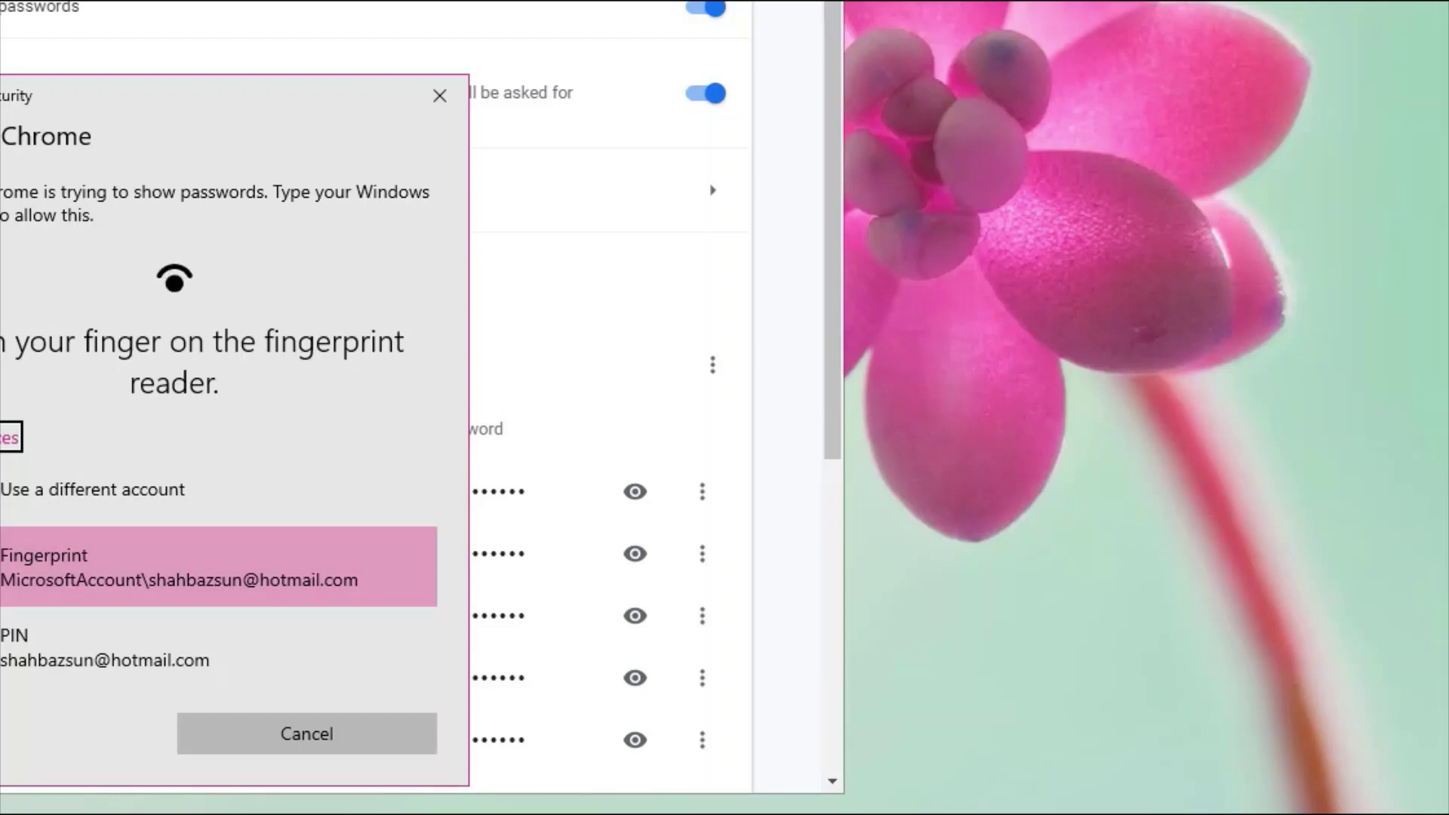
pyautogui.press('Tab')
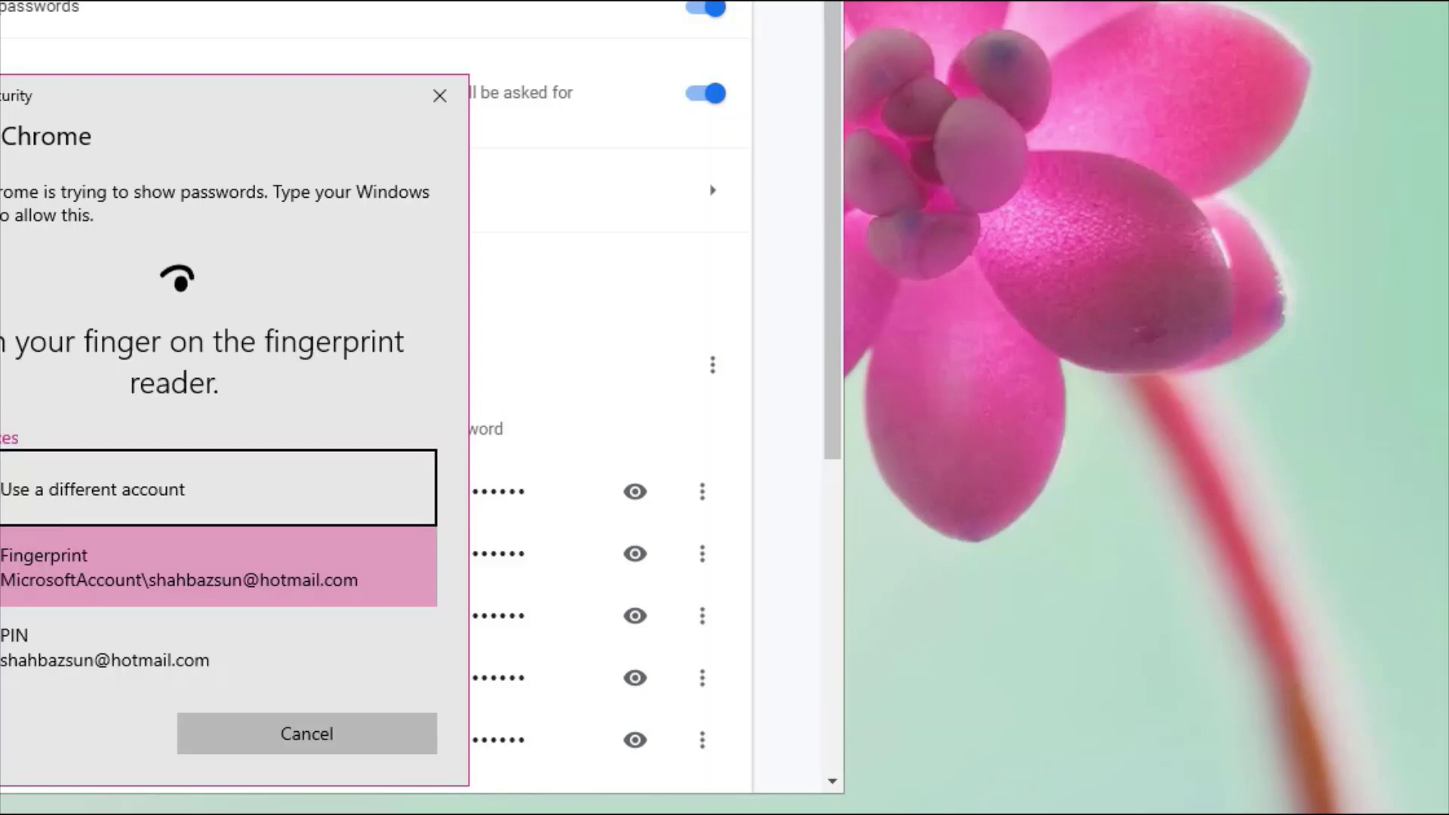
pyautogui.press('Down')
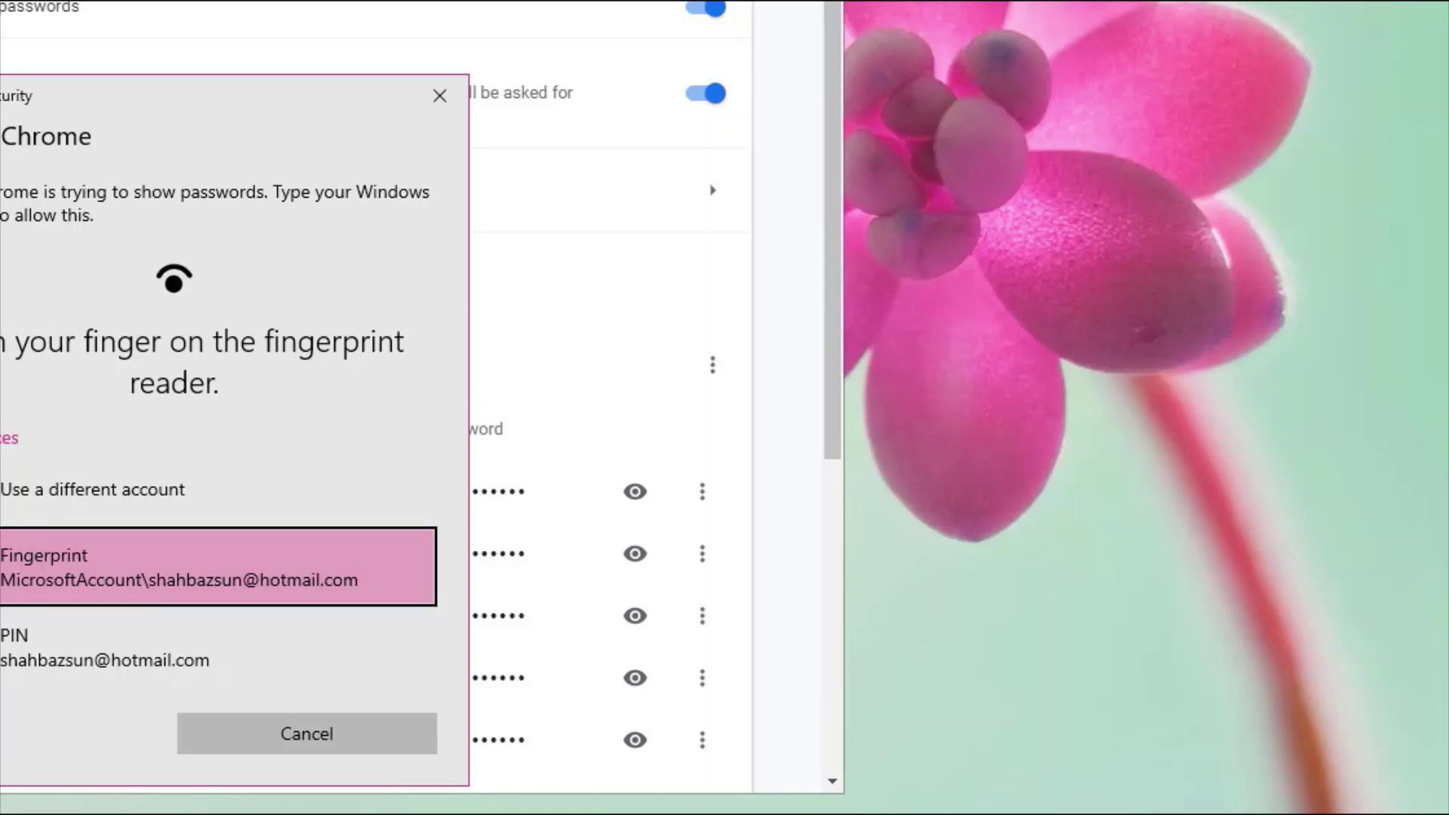
pyautogui.press('Down')
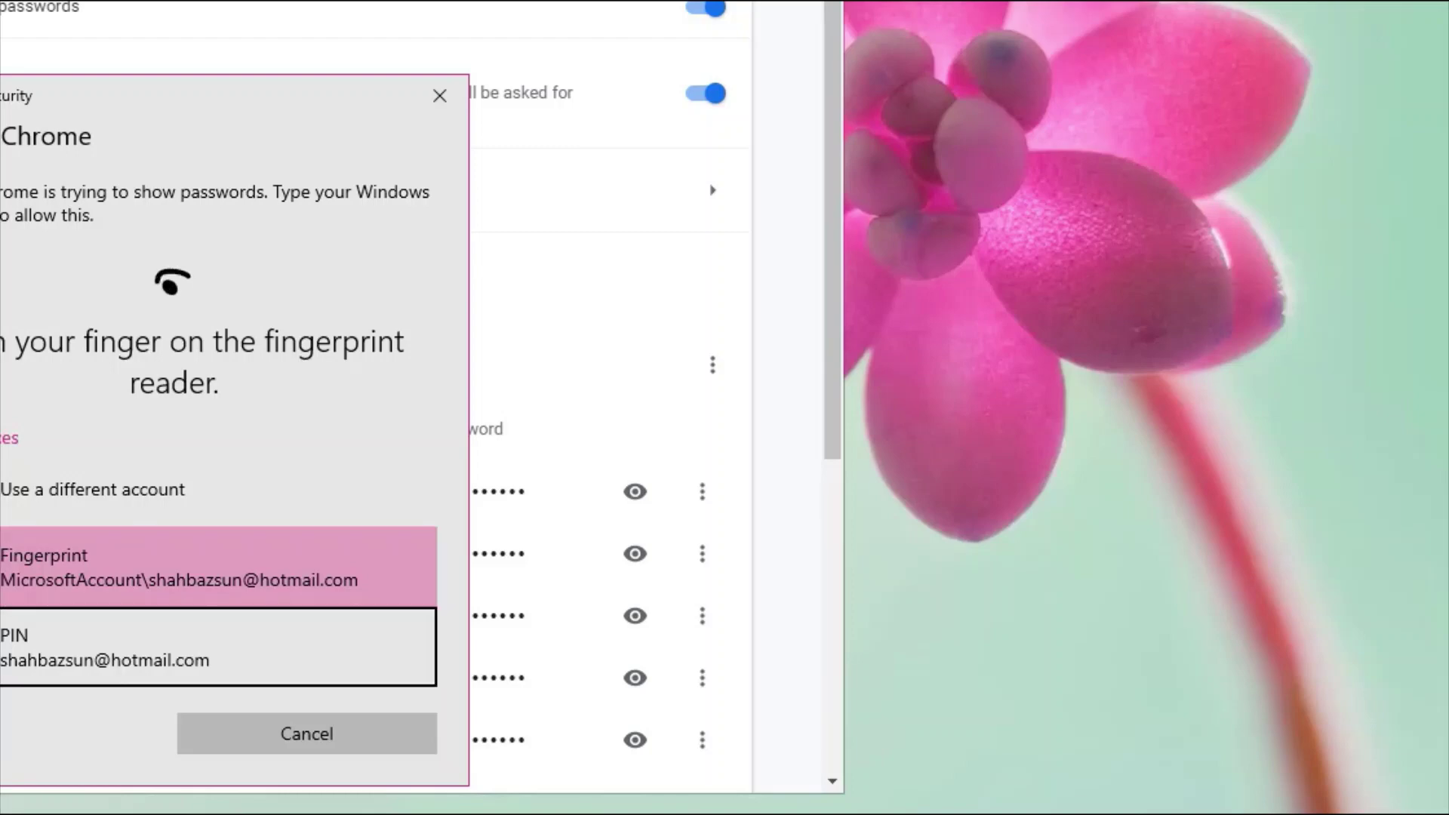
pyautogui.press('Return')
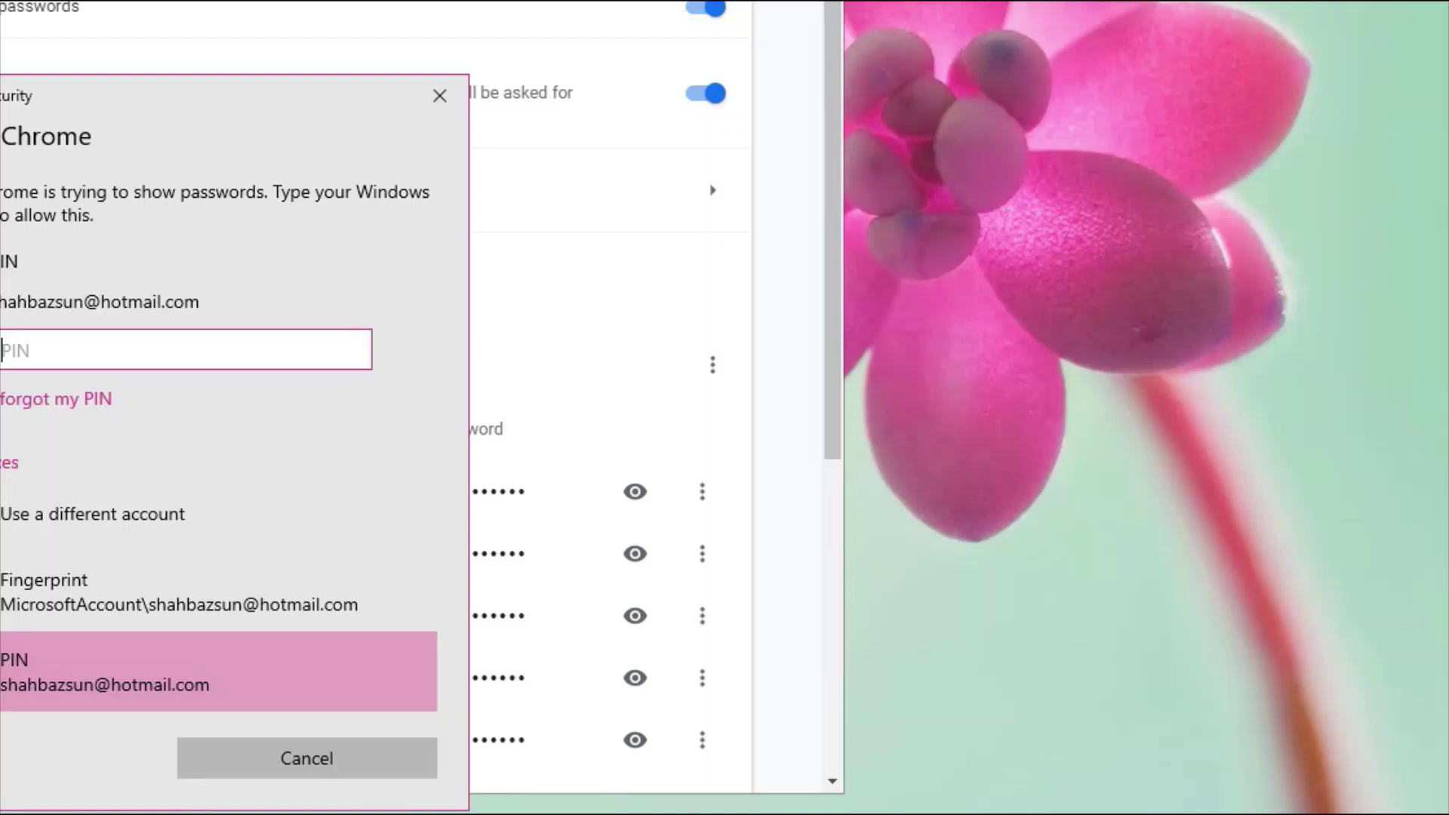
# - Cancel the Windows Security verification prompt
pyautogui.press('Escape')
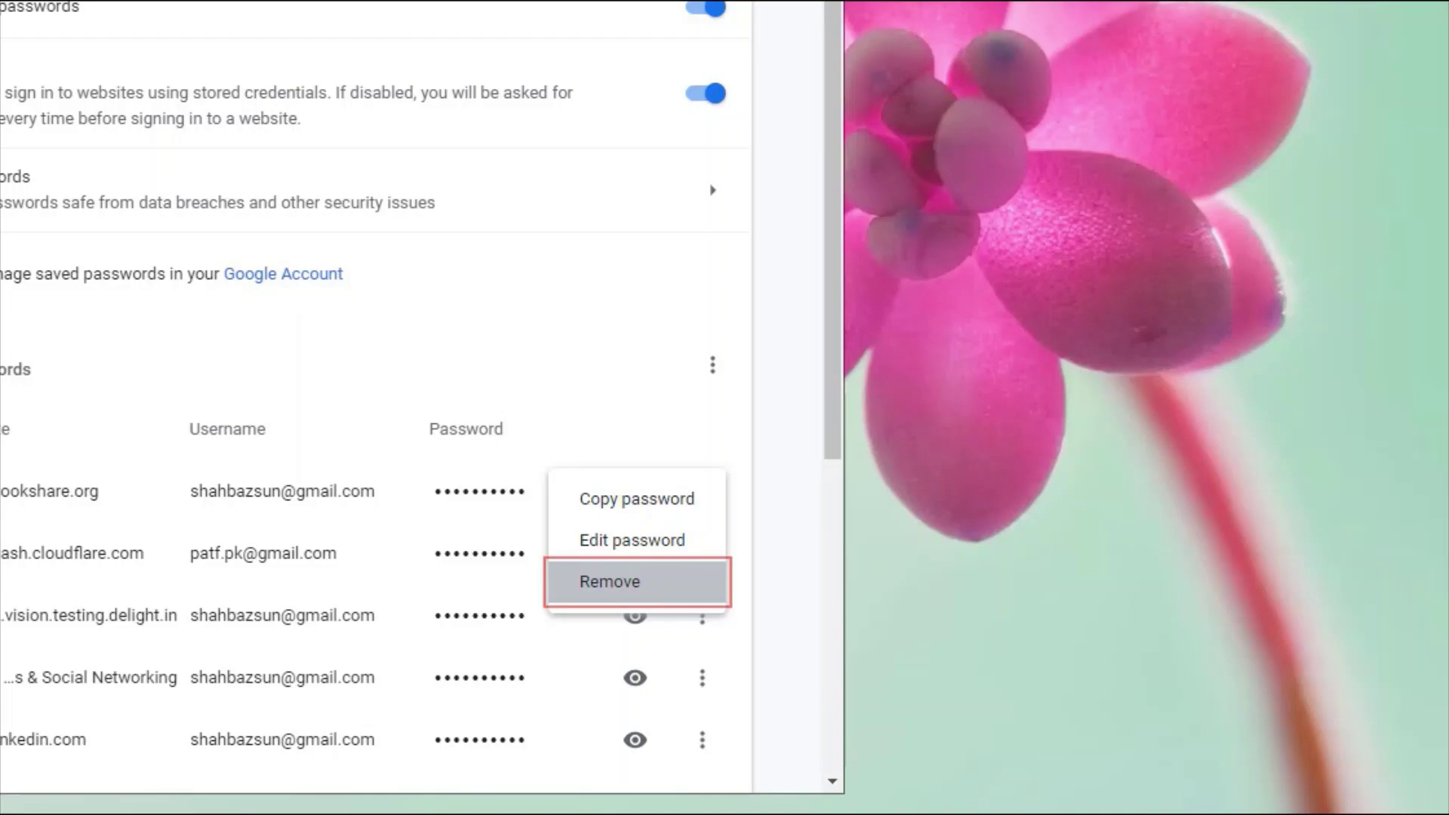
# - Close the first saved password's options menu without removing anything
pyautogui.press('Escape')
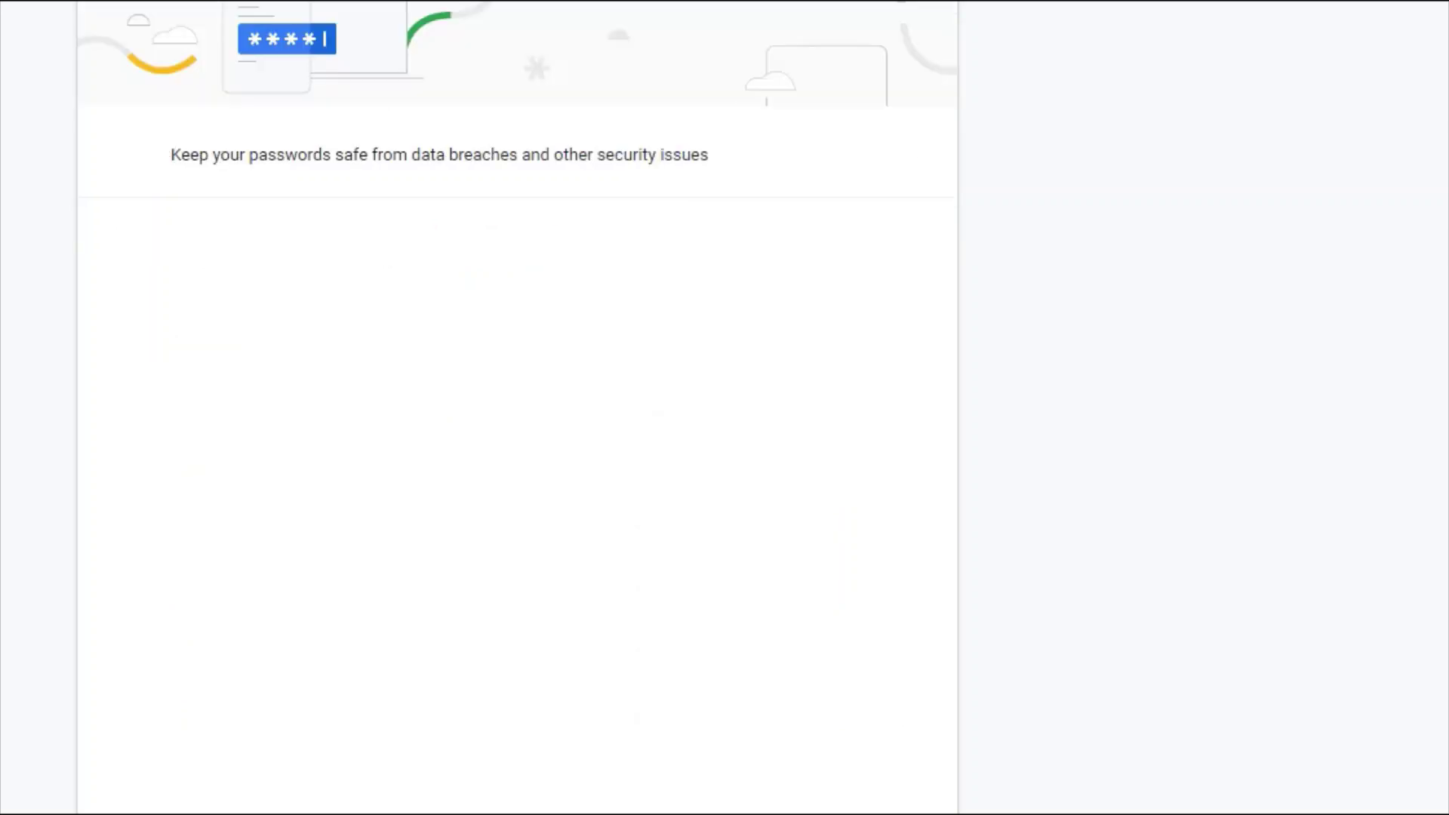
# - Scroll through the password check results showing the two weak passwords
pyautogui.scroll(-5, 517, 407)
pyautogui.scroll(1, 517, 407)
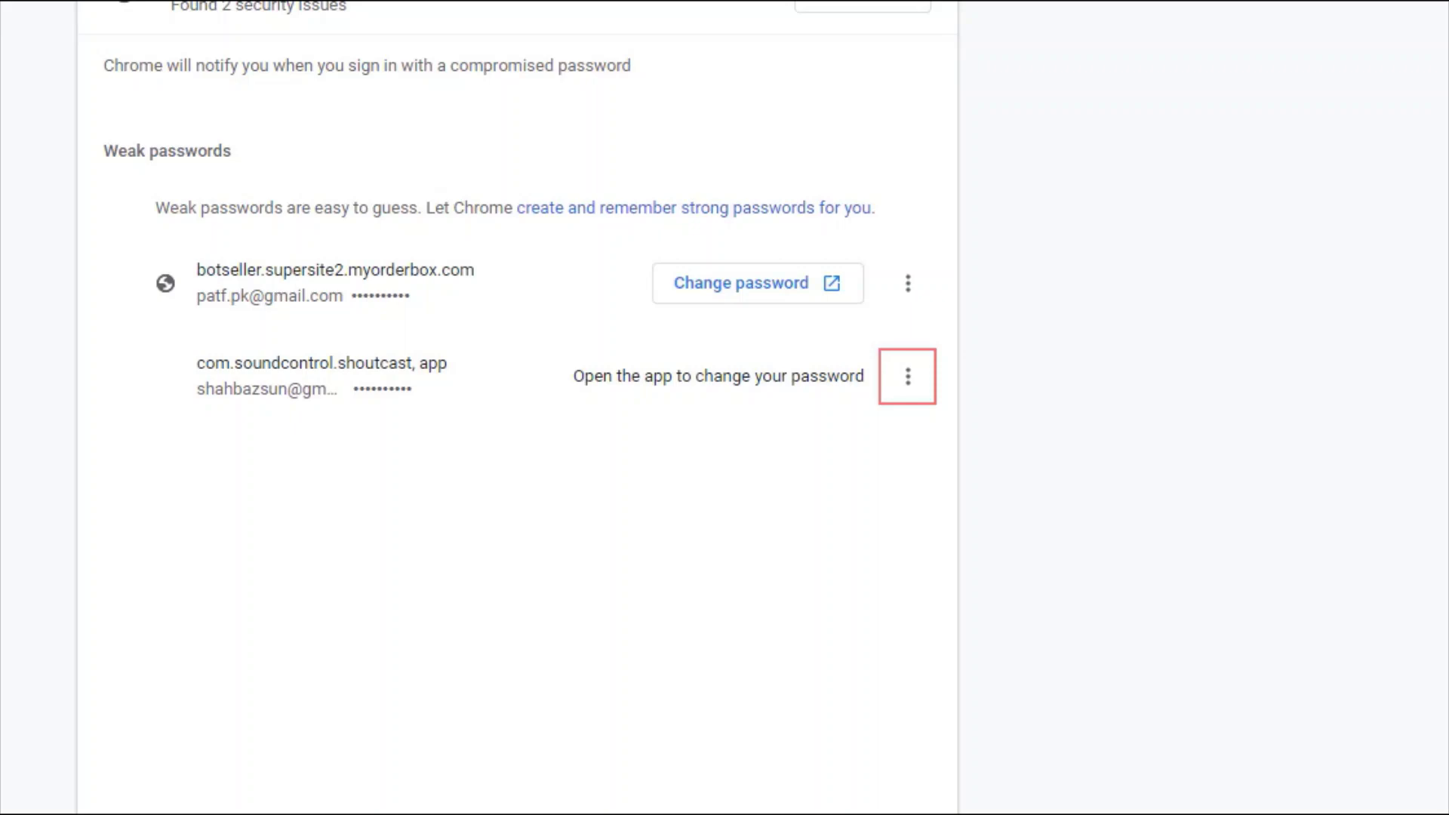
# - Remove the weak saved password for the com.soundcontrol.shoutcast app and confirm the deletion
pyautogui.click(908, 376)
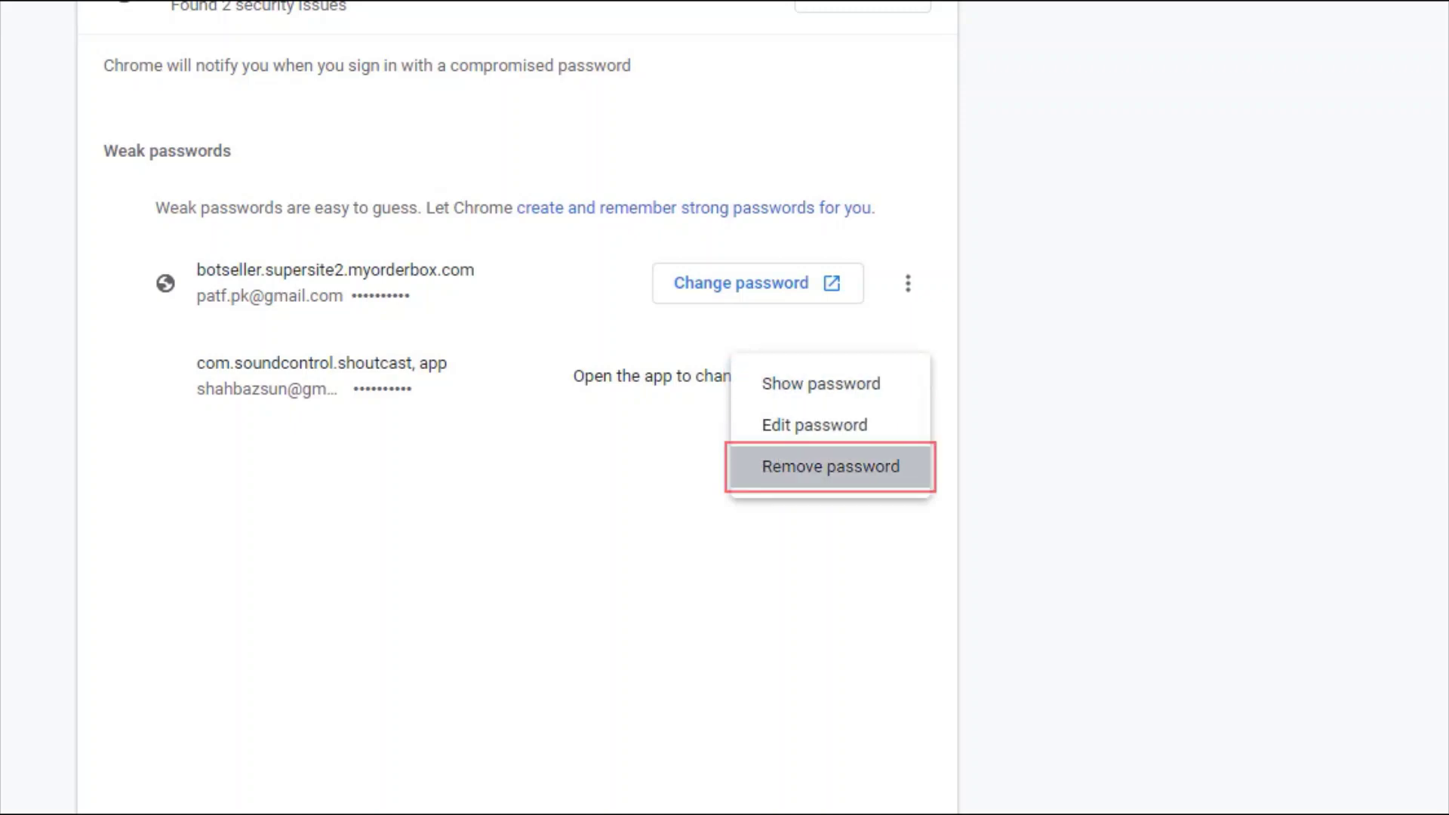
pyautogui.press('Return')
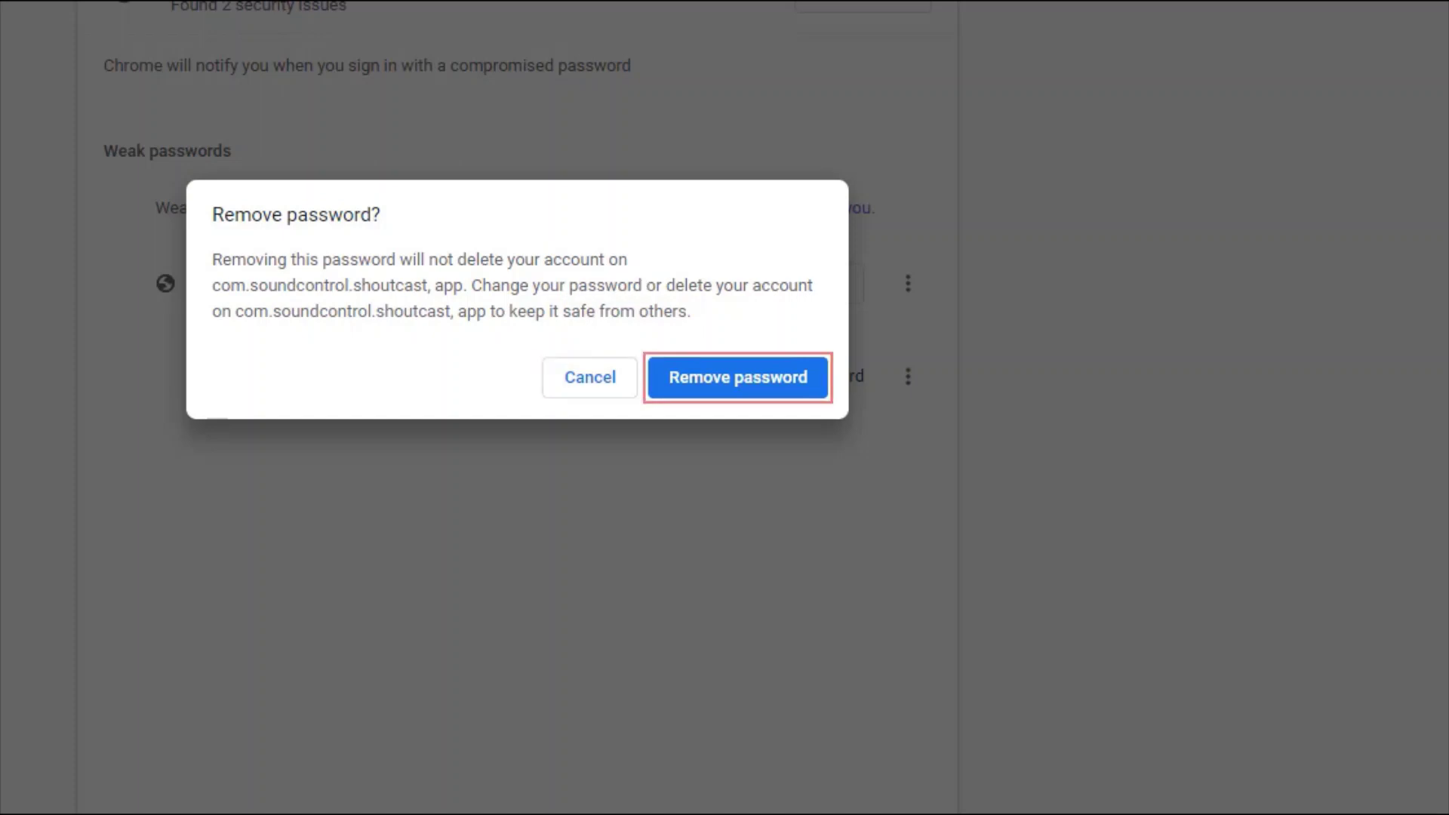
pyautogui.press('Return')
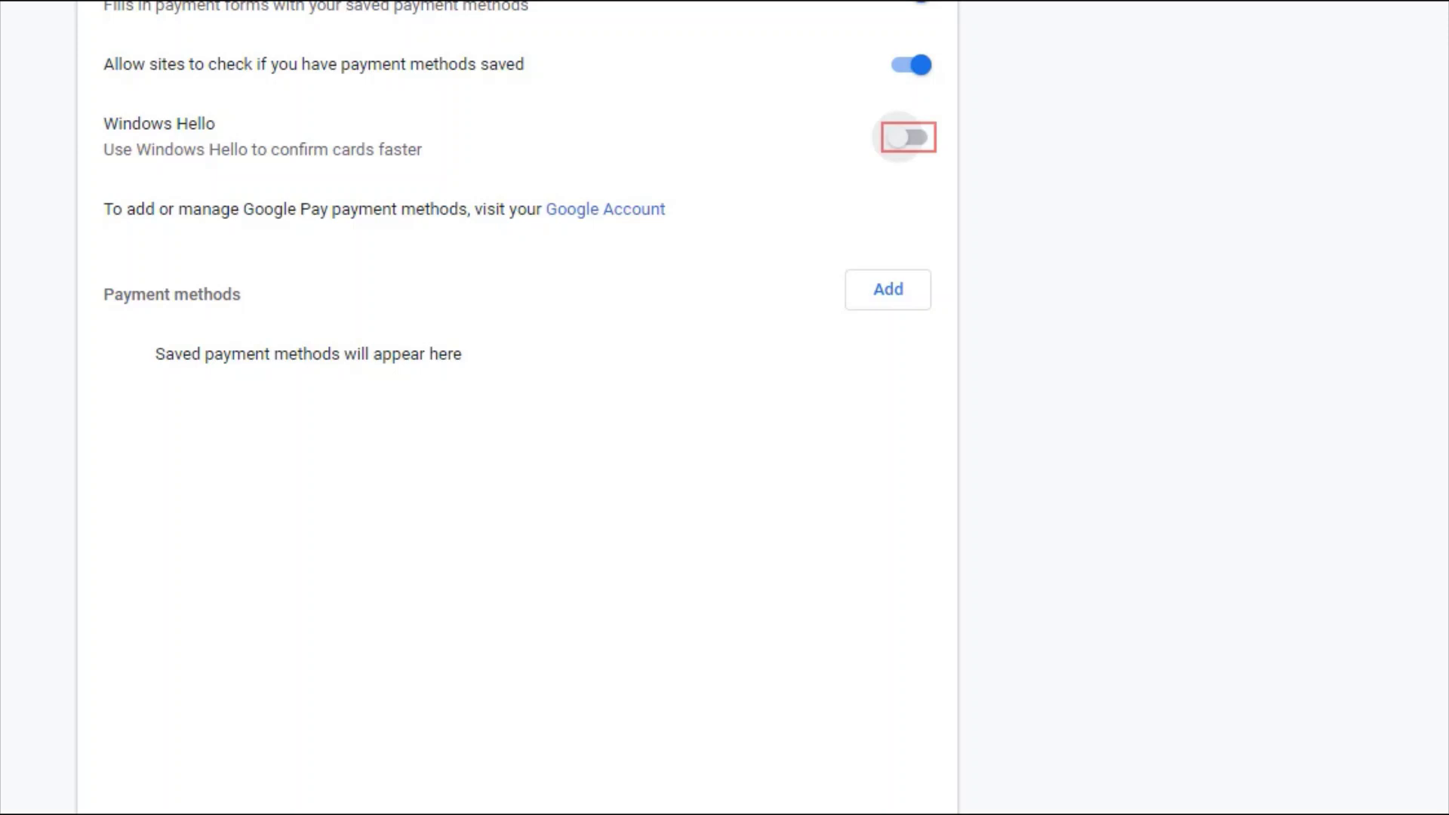
pyautogui.click(907, 137)
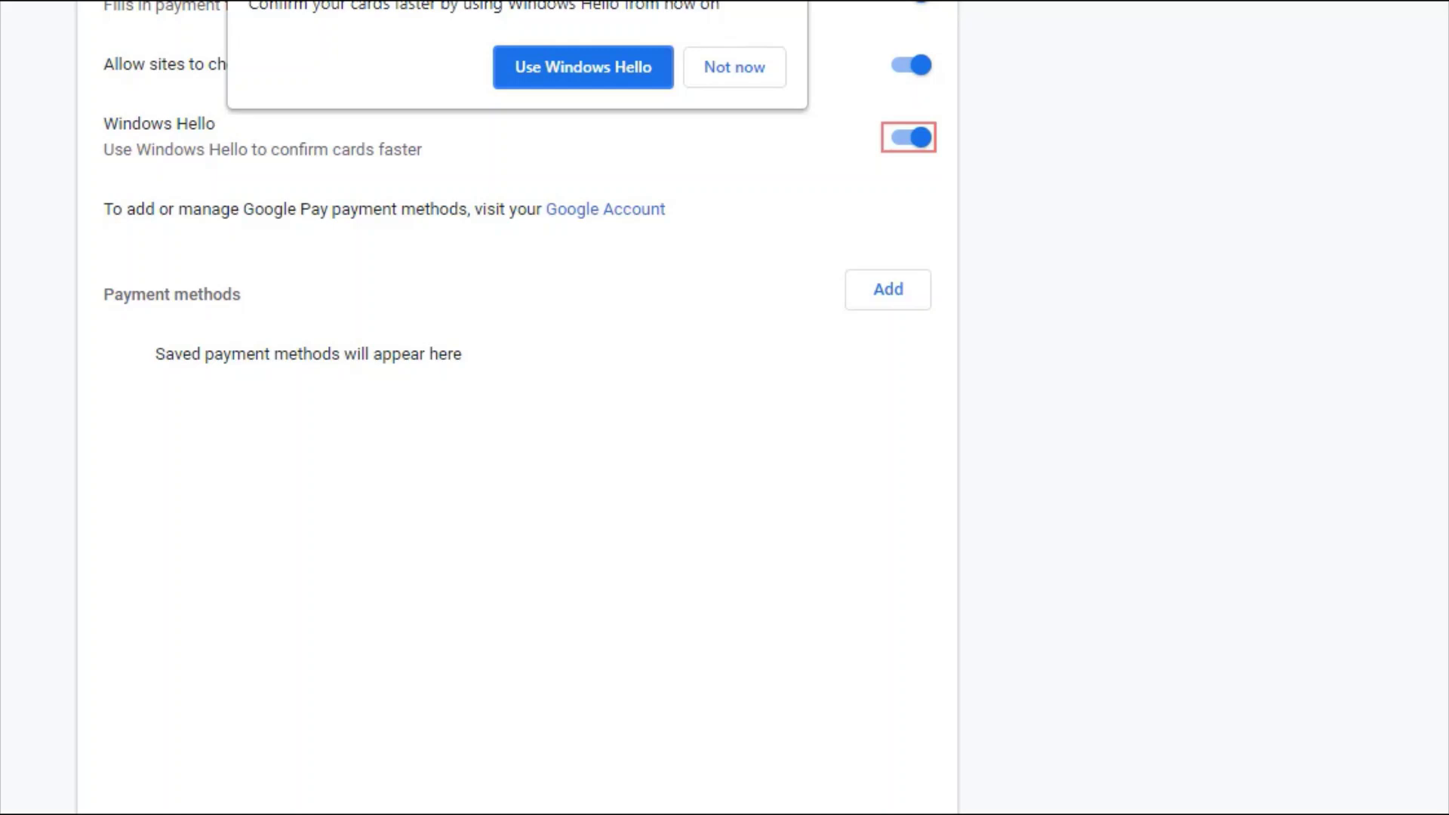
pyautogui.press('Tab')
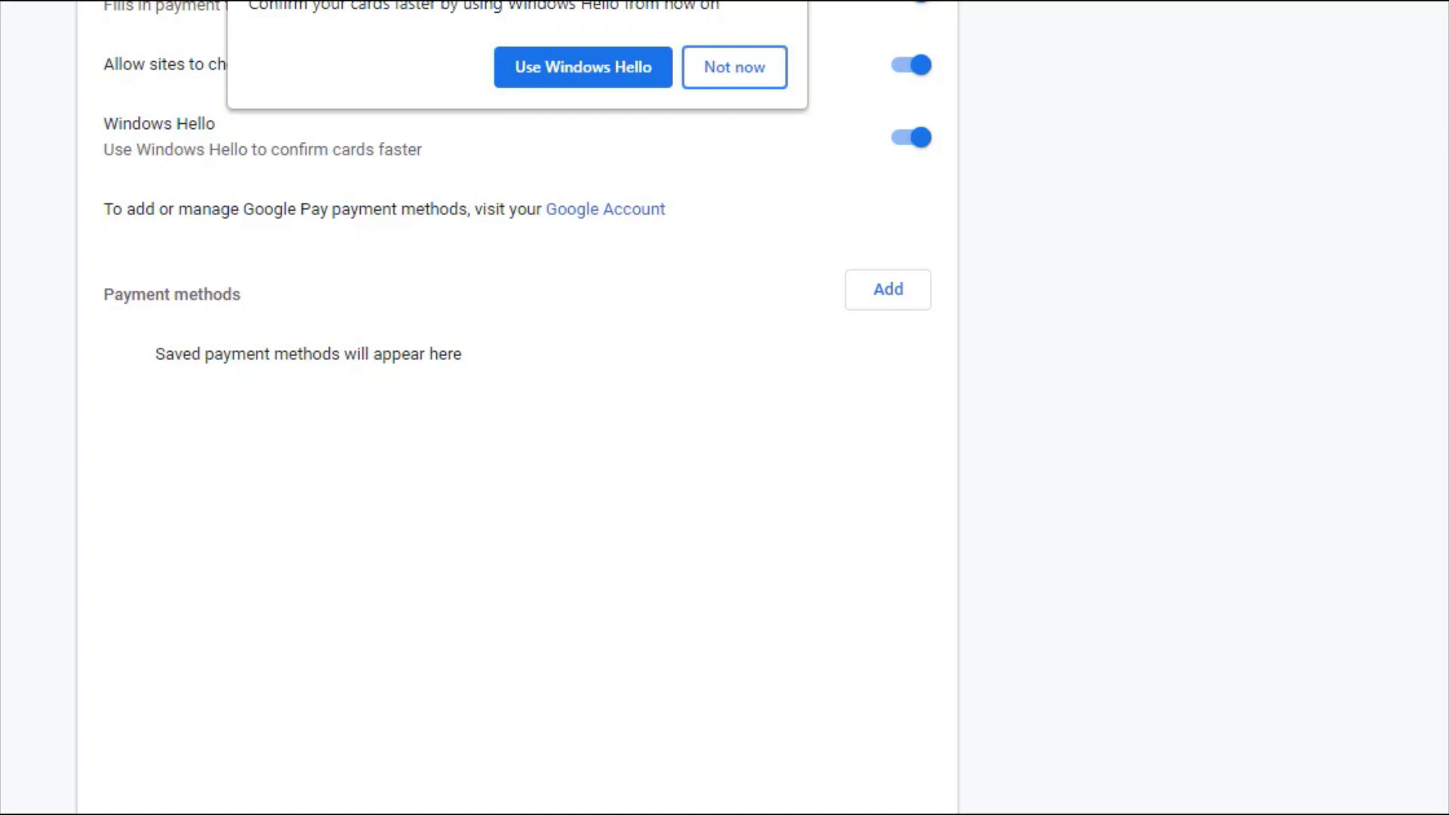
pyautogui.press('Return')
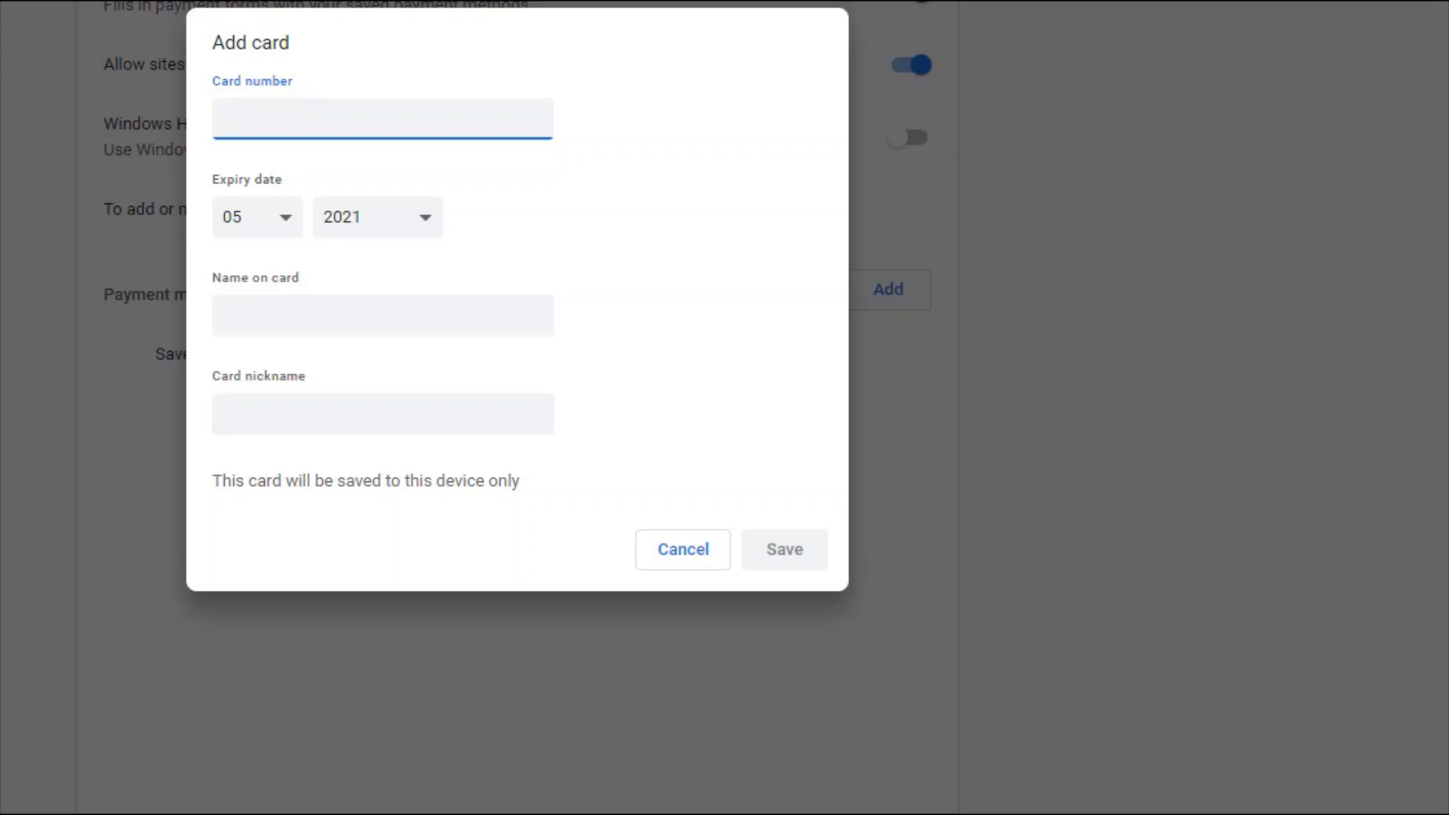
# - Move past the card number, expiry, name and nickname fields to Cancel without saving
pyautogui.press('Tab')
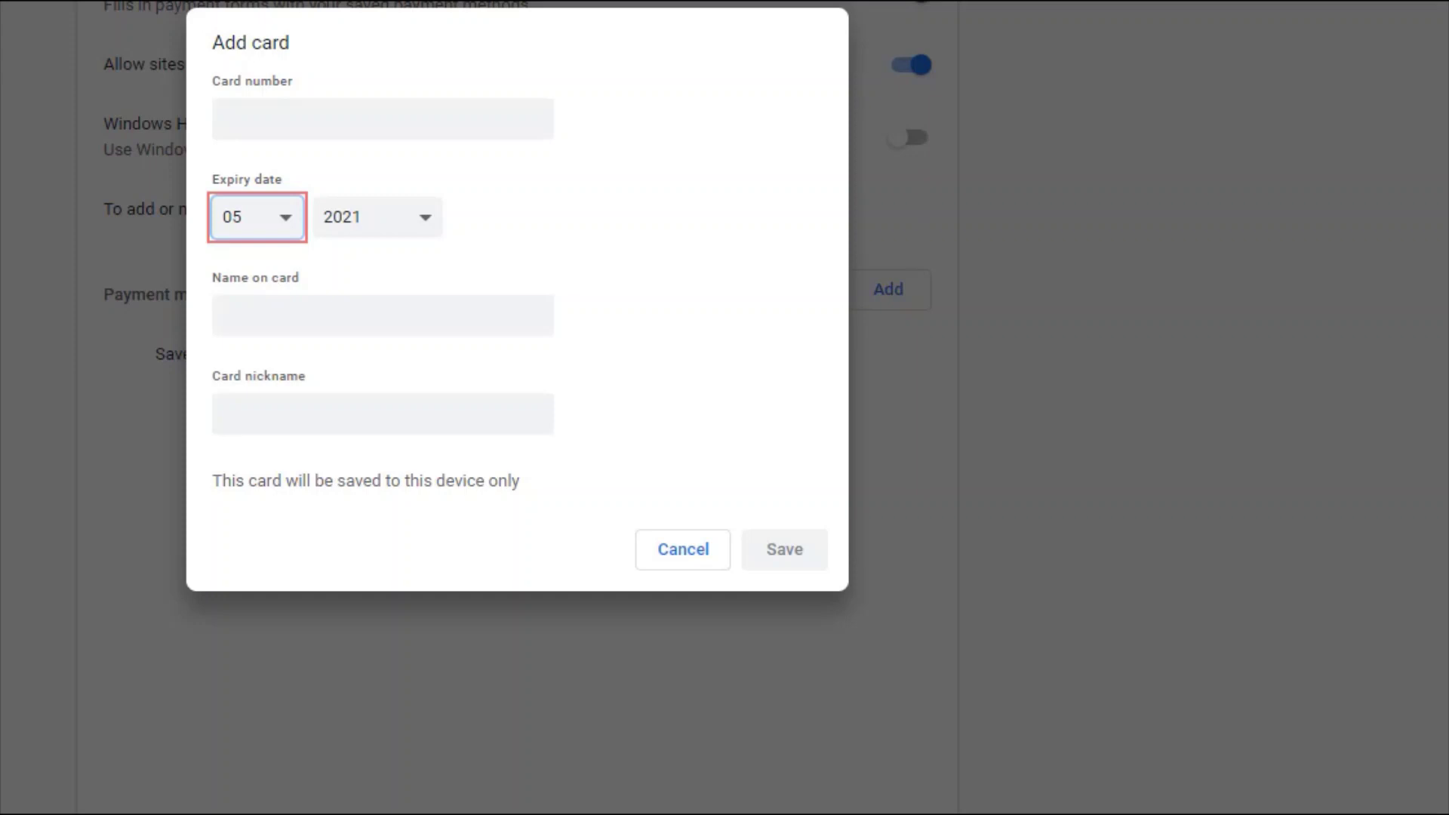
pyautogui.press('Tab')
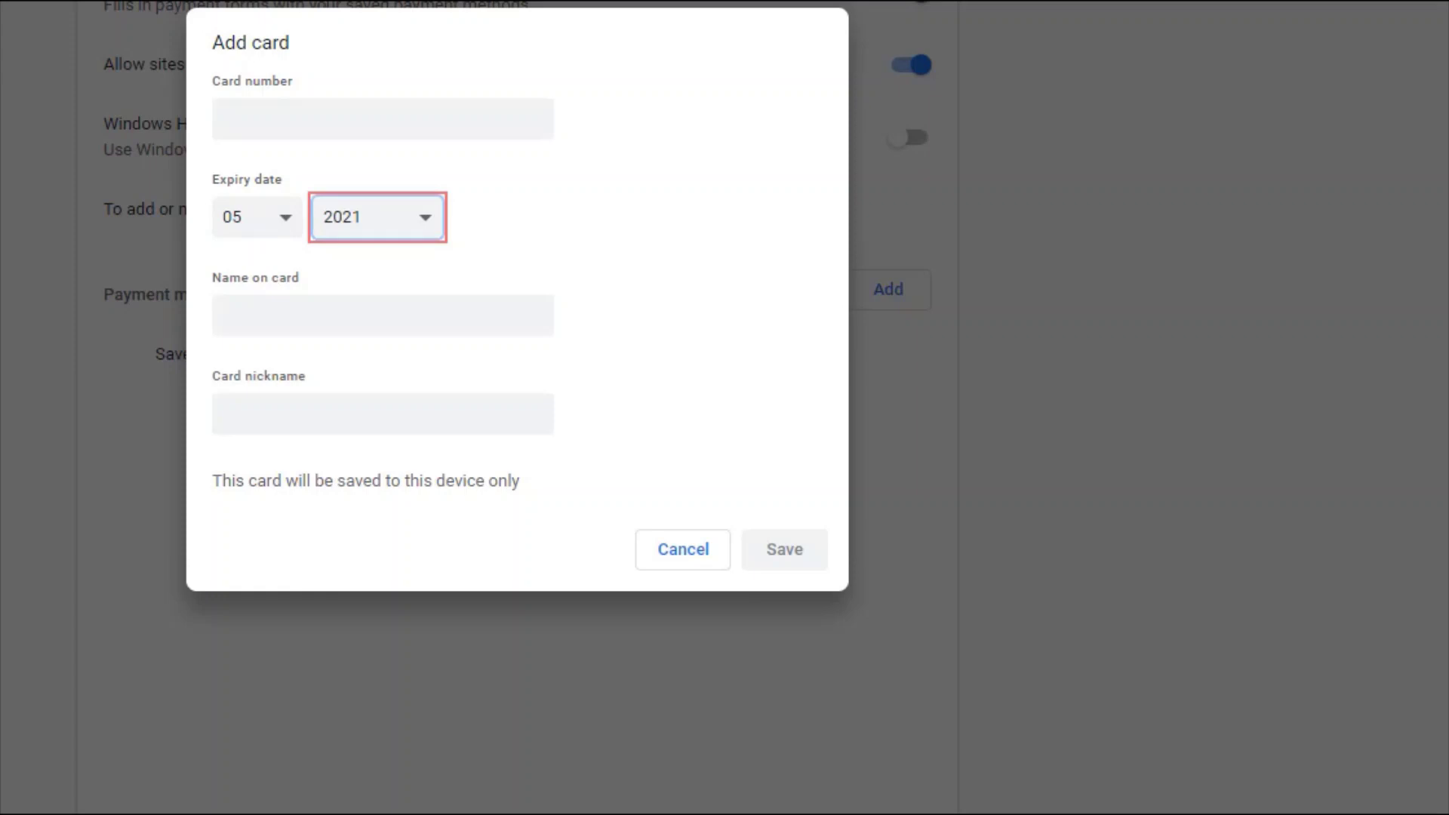
pyautogui.press('Tab')
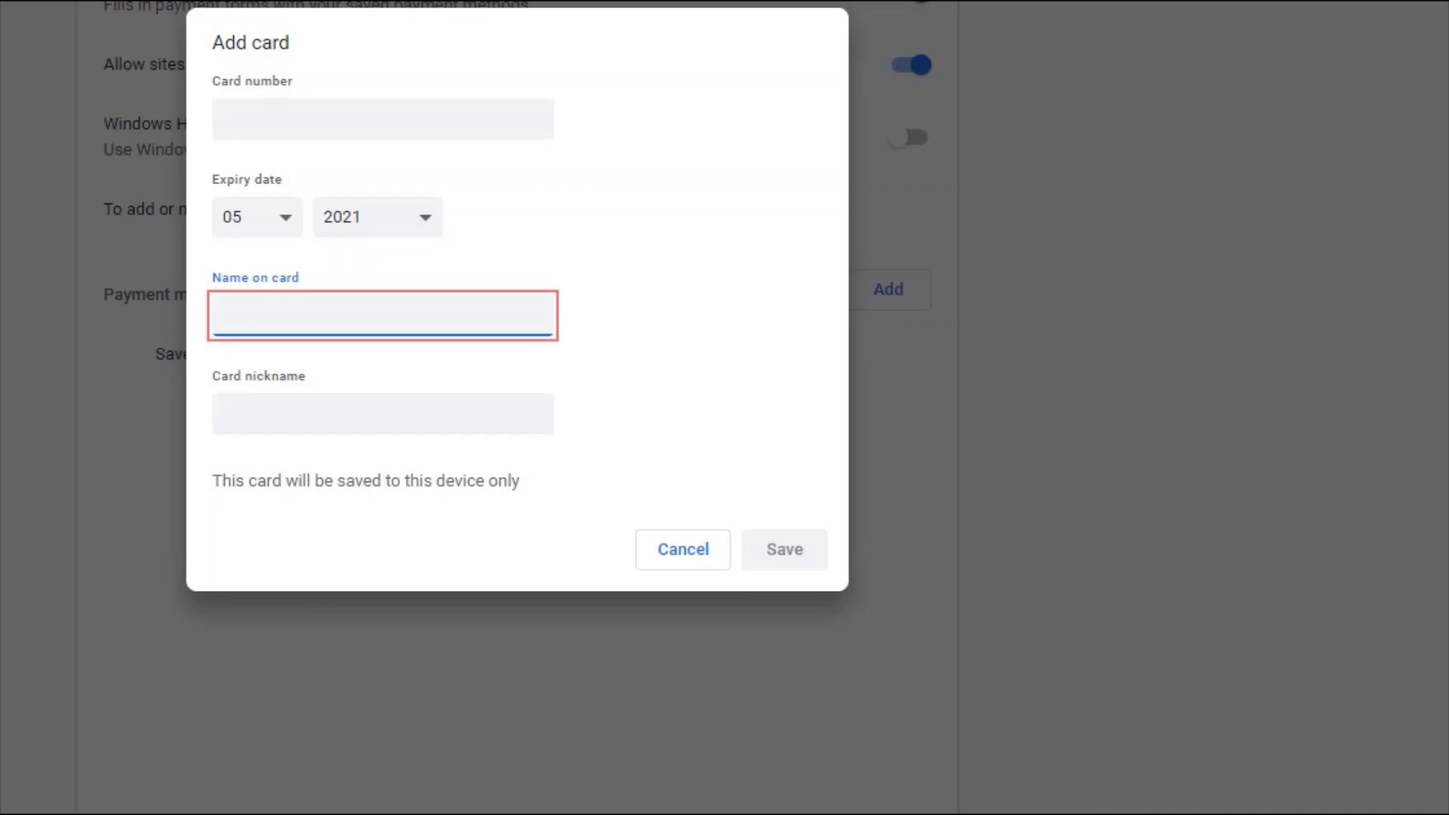
pyautogui.press('Tab')
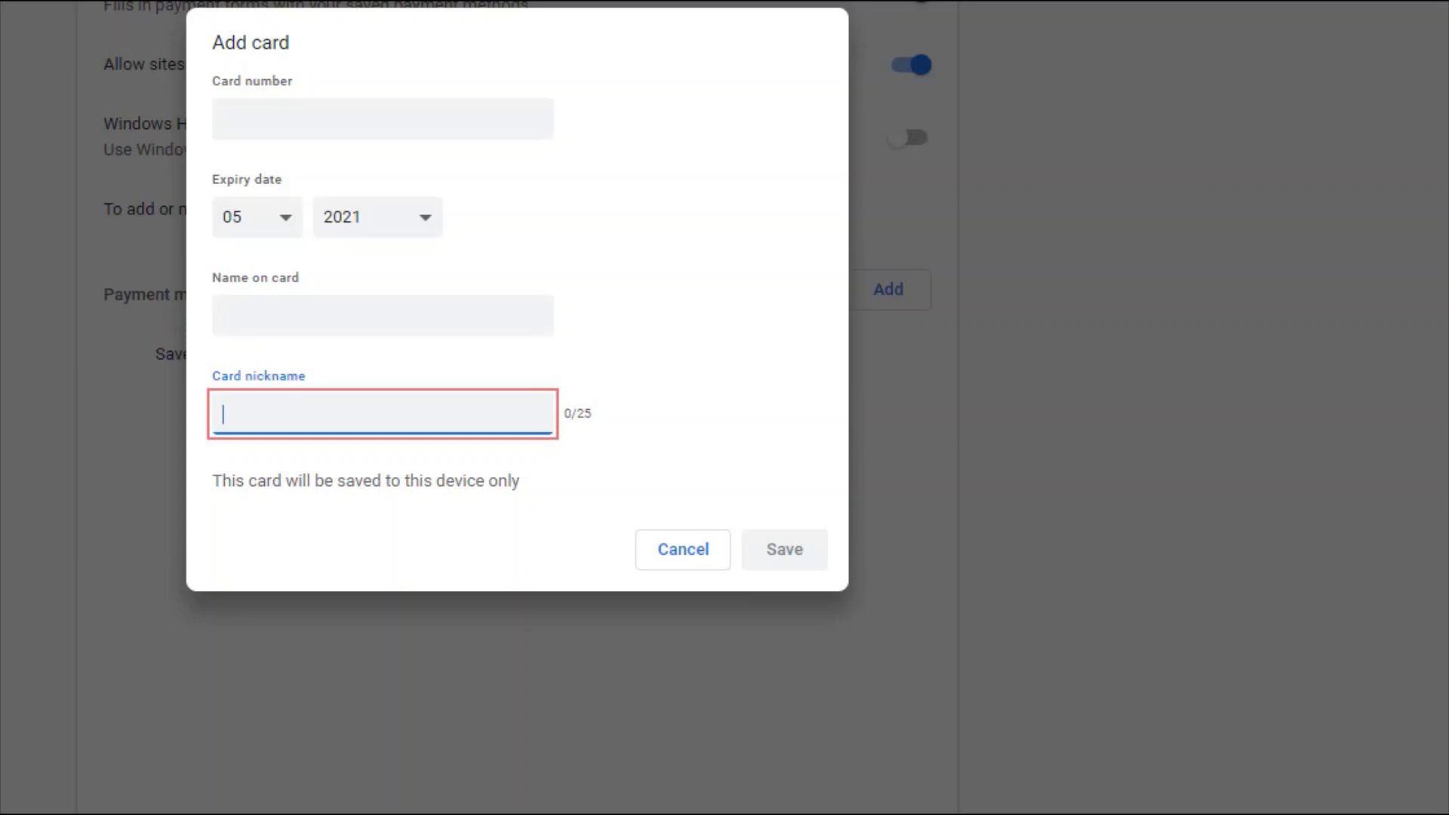
pyautogui.press('Tab')
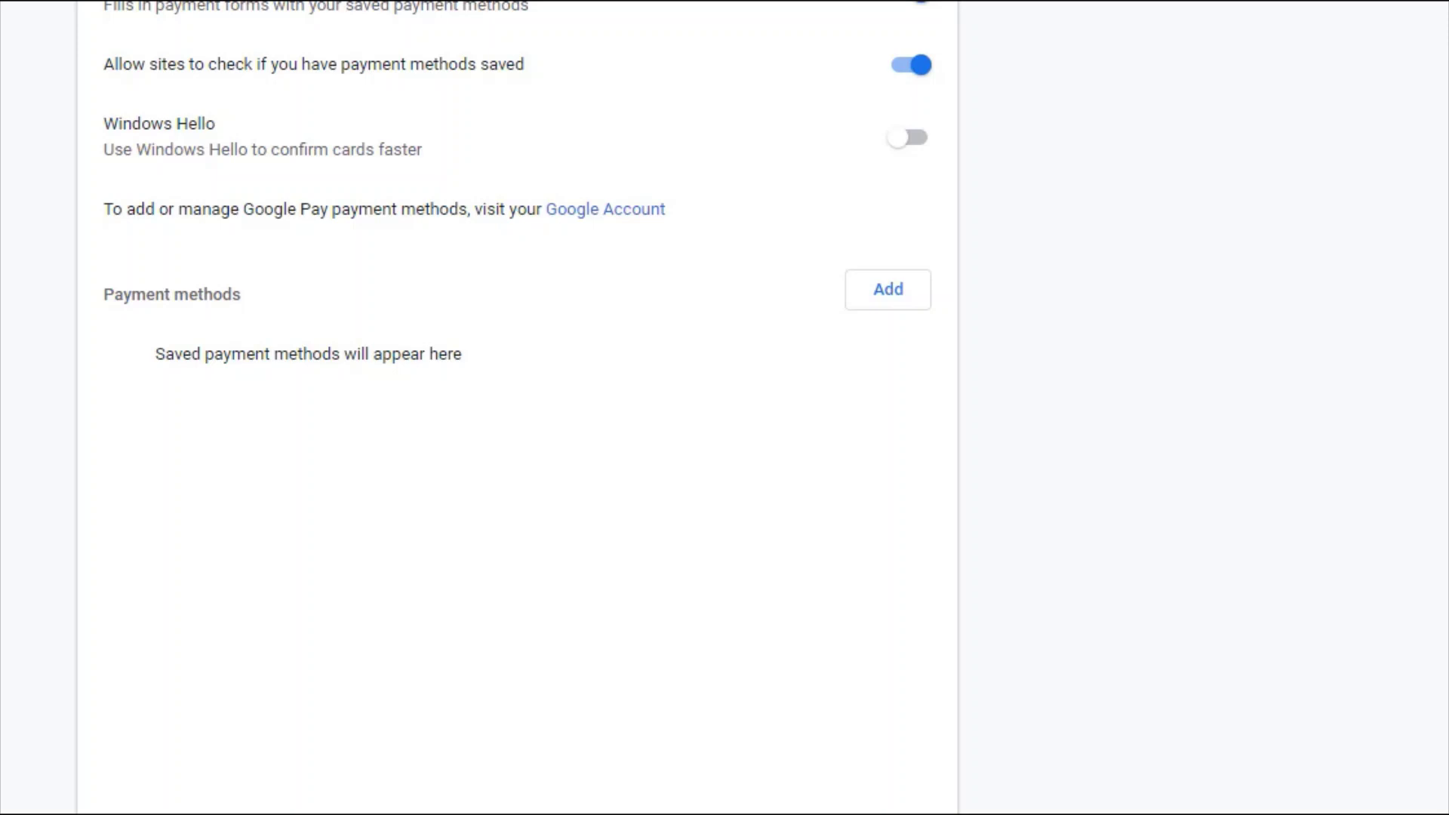
# - Return to the main Settings list and open the Addresses and more page
pyautogui.hotkey('alt', 'Left')
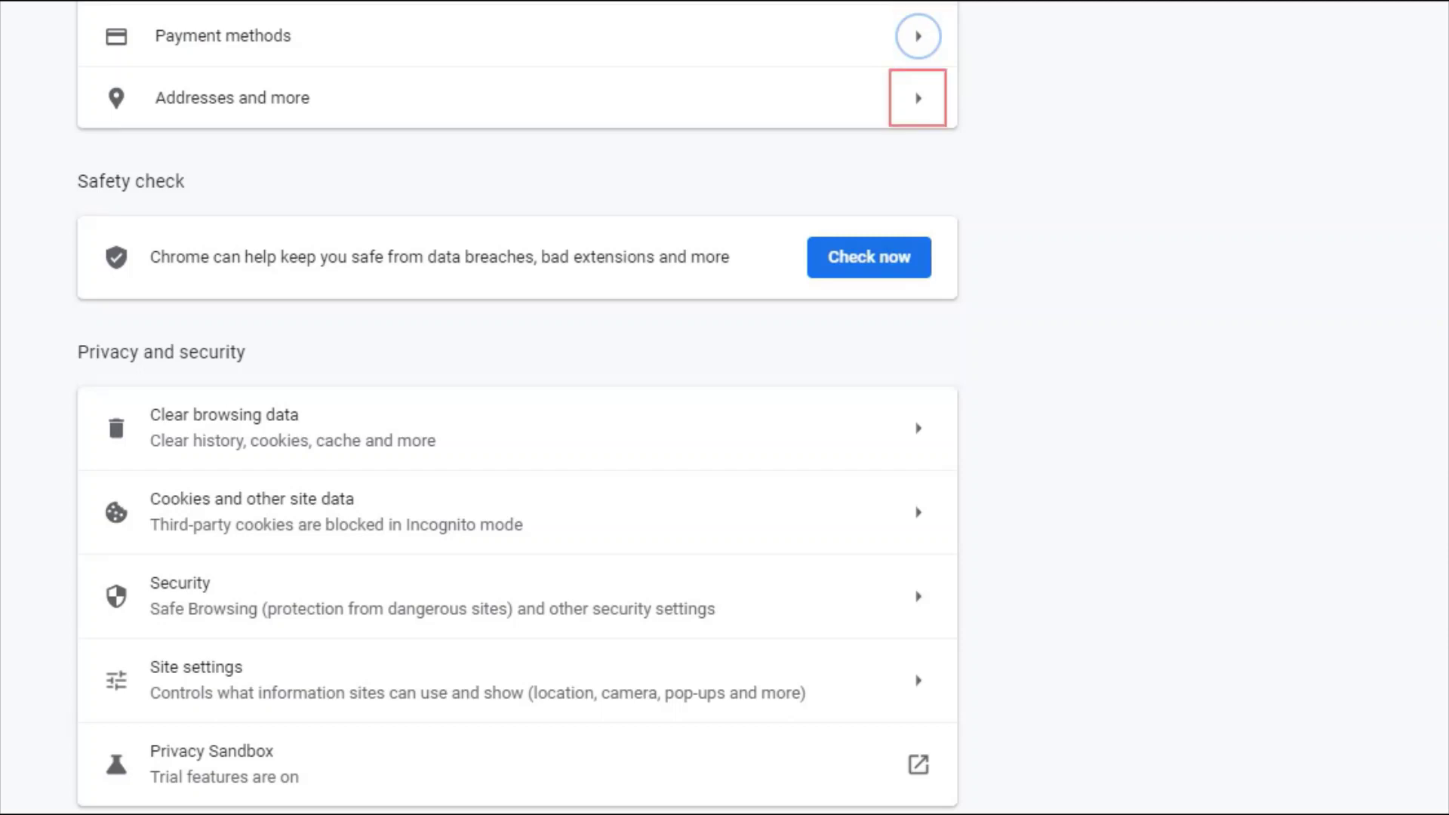
pyautogui.press('Tab')
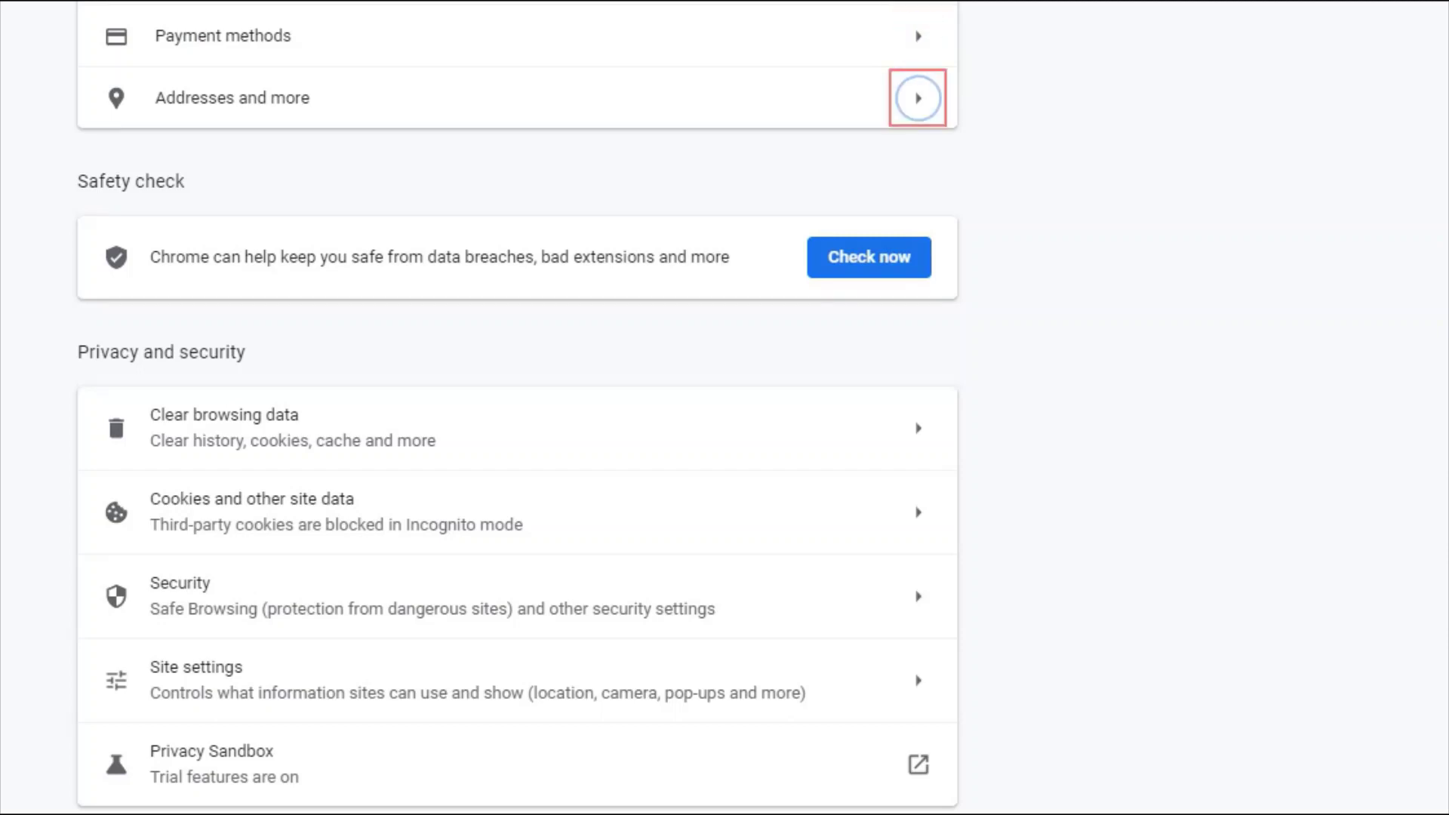
pyautogui.press('Return')
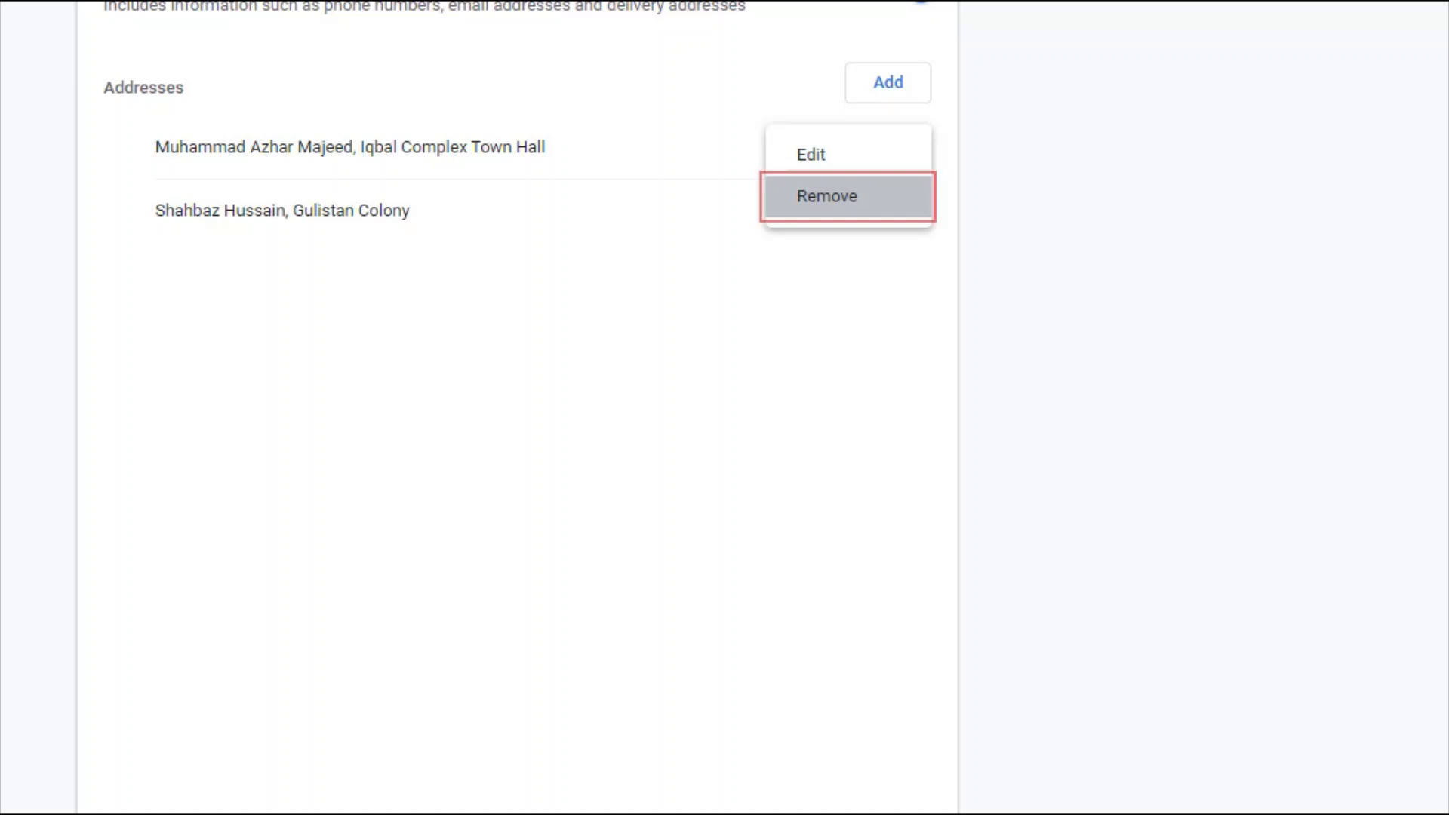
# - Remove the first saved address and confirm its deletion
pyautogui.press('Return')
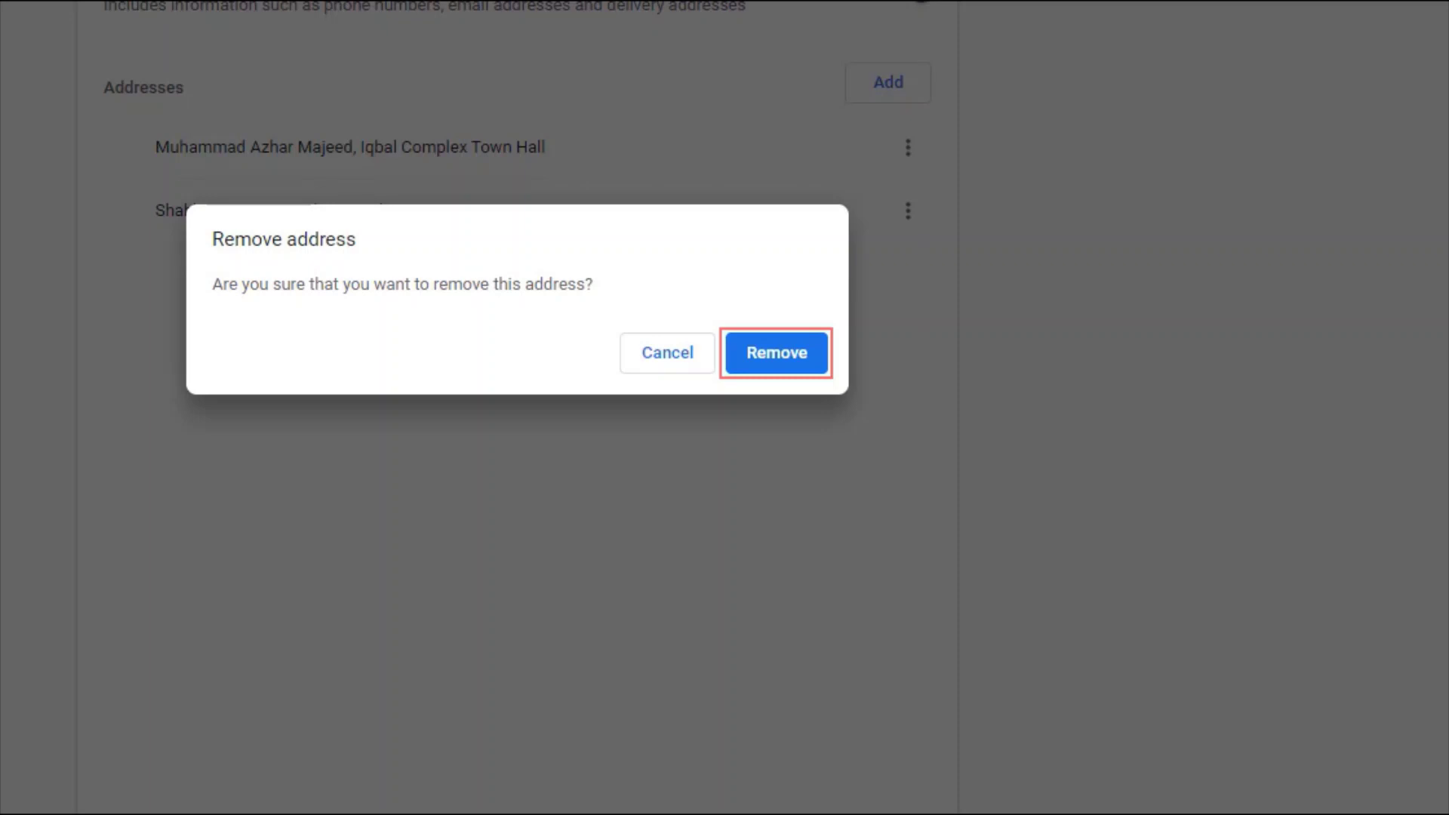
pyautogui.press('Return')
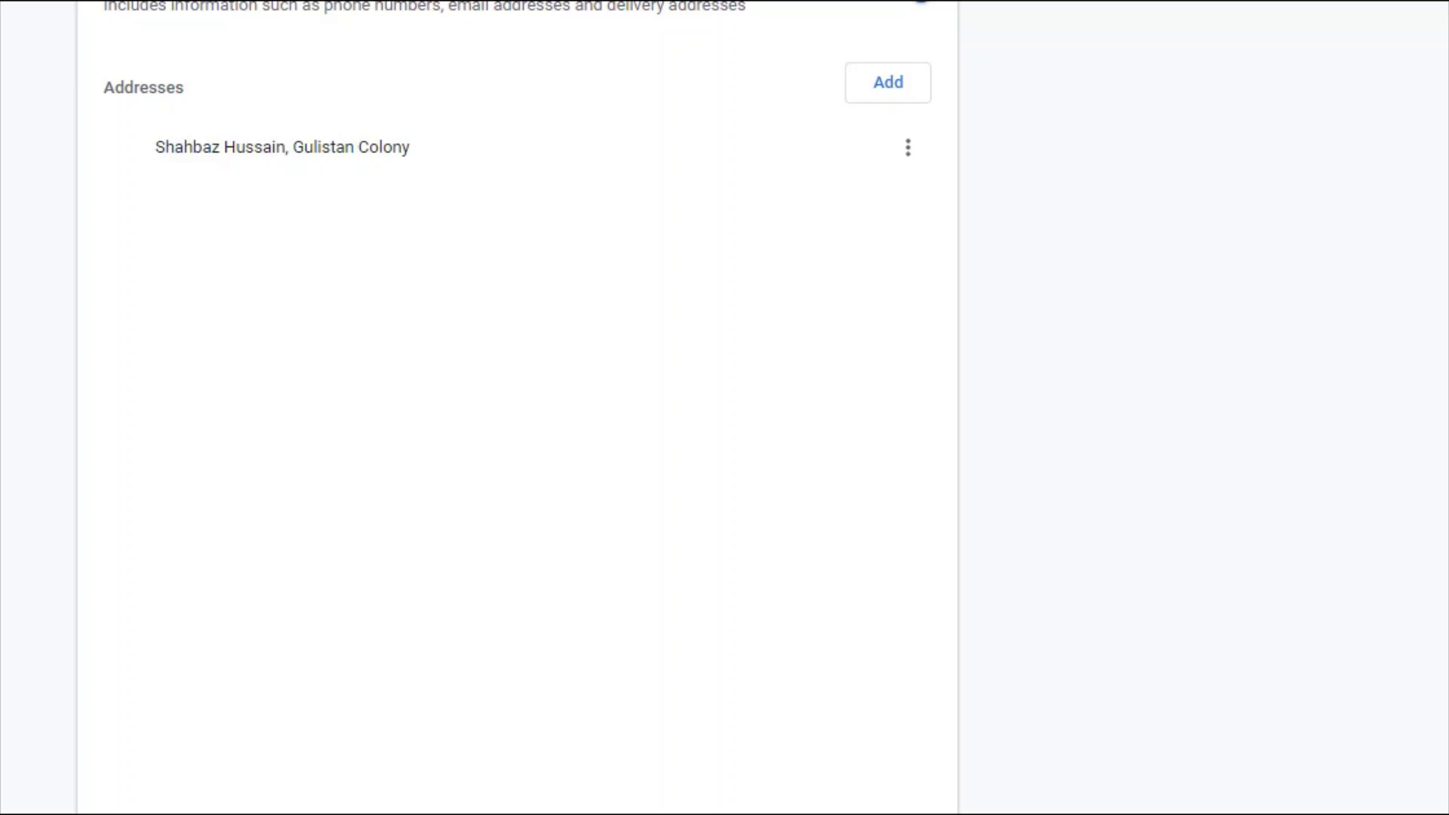
pyautogui.press('Tab')
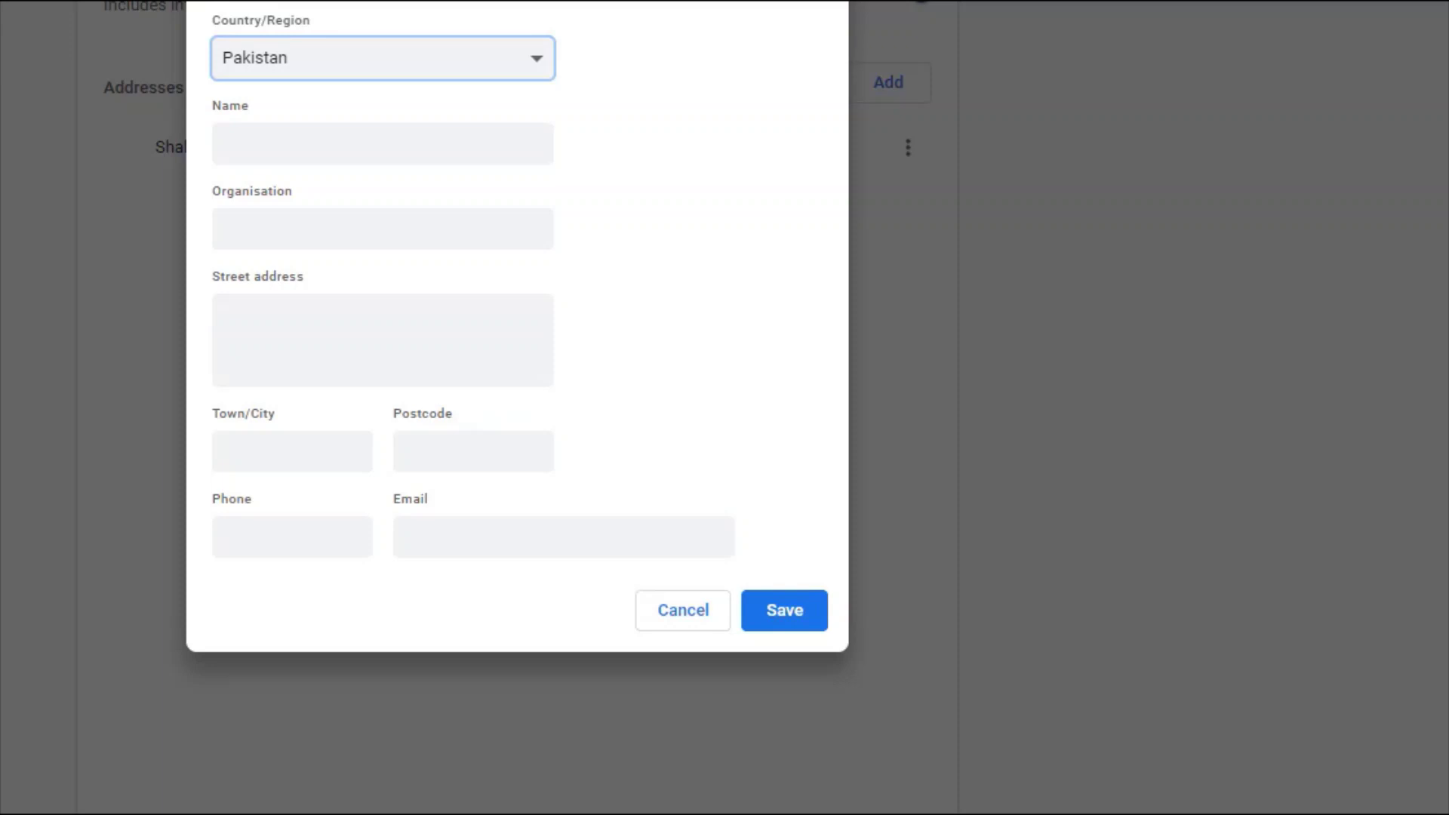
# - Enter the contact's name, organisation 'Home' and the street address in the new address form
pyautogui.click(220, 143)
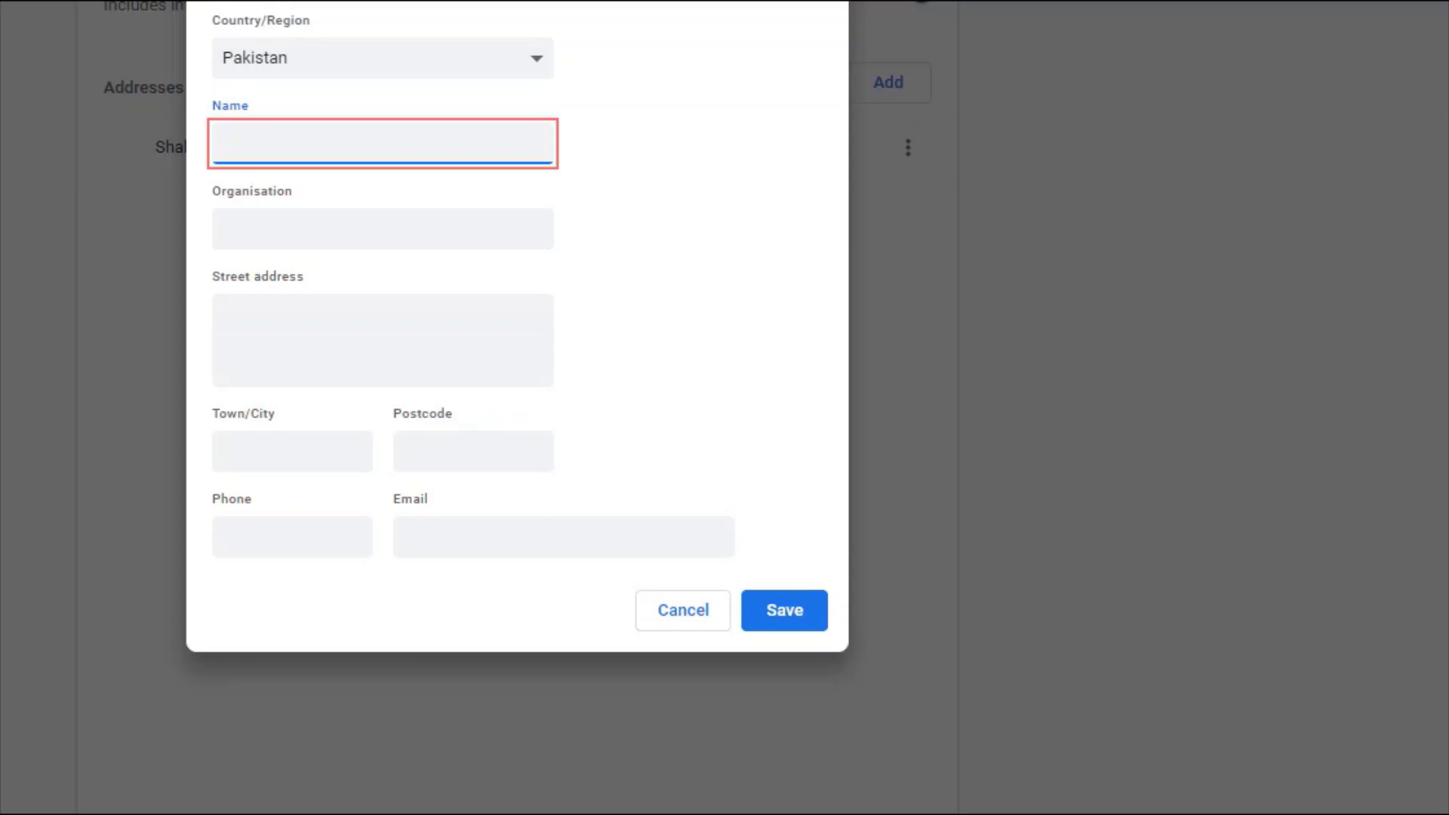
pyautogui.write('Nasir')
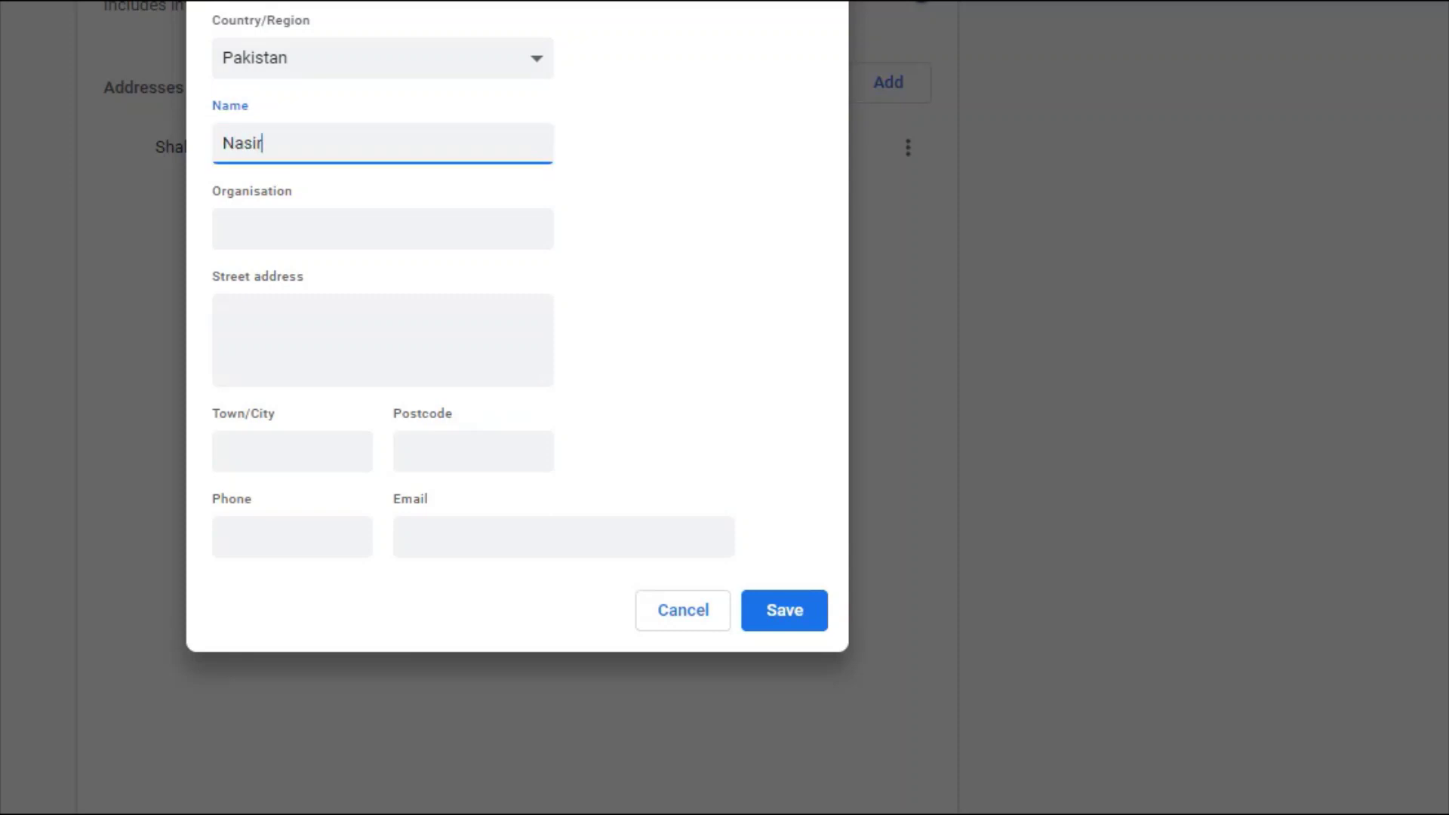
pyautogui.click(224, 229)
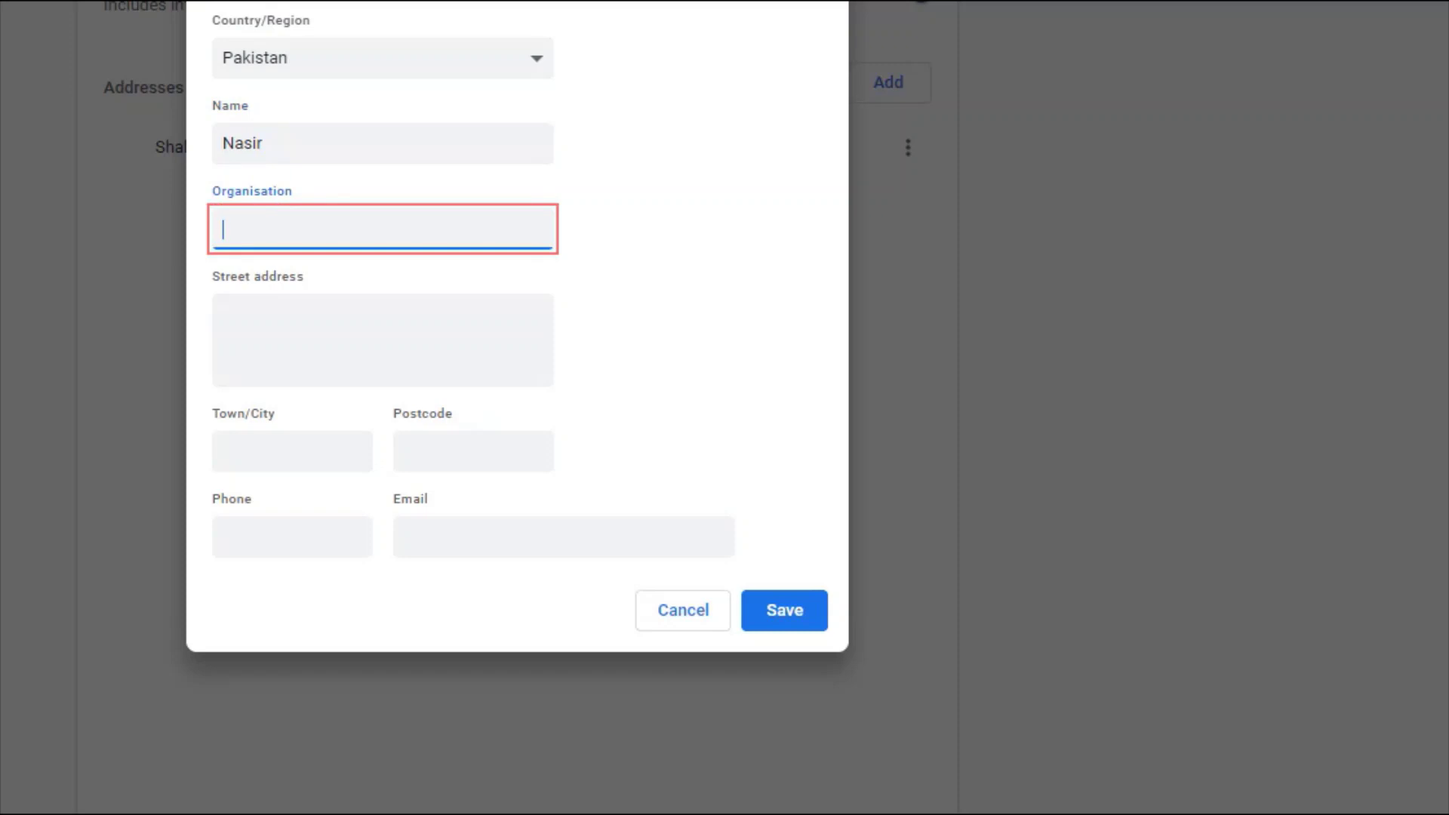
pyautogui.write('Home')
pyautogui.click(223, 316)
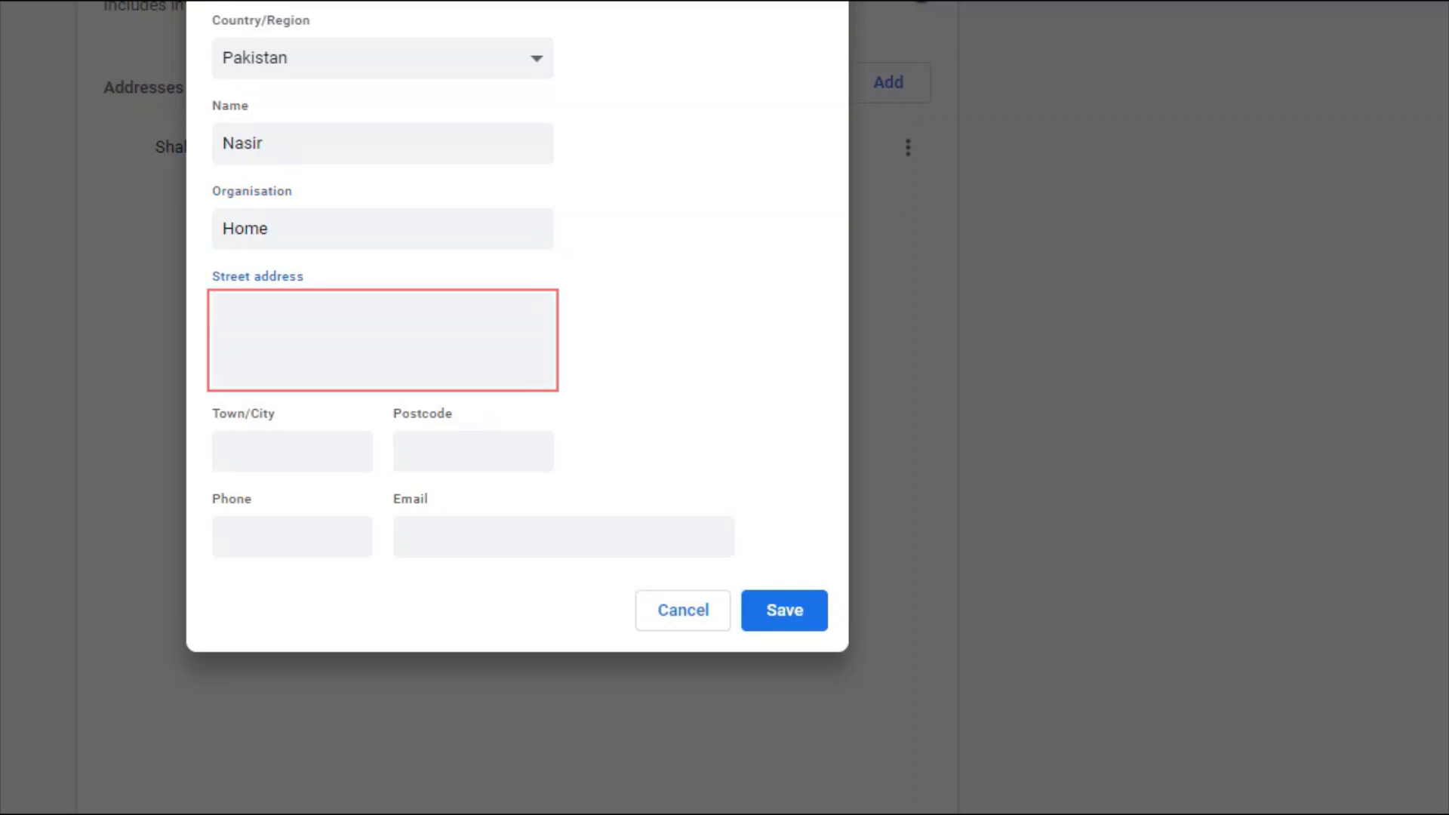
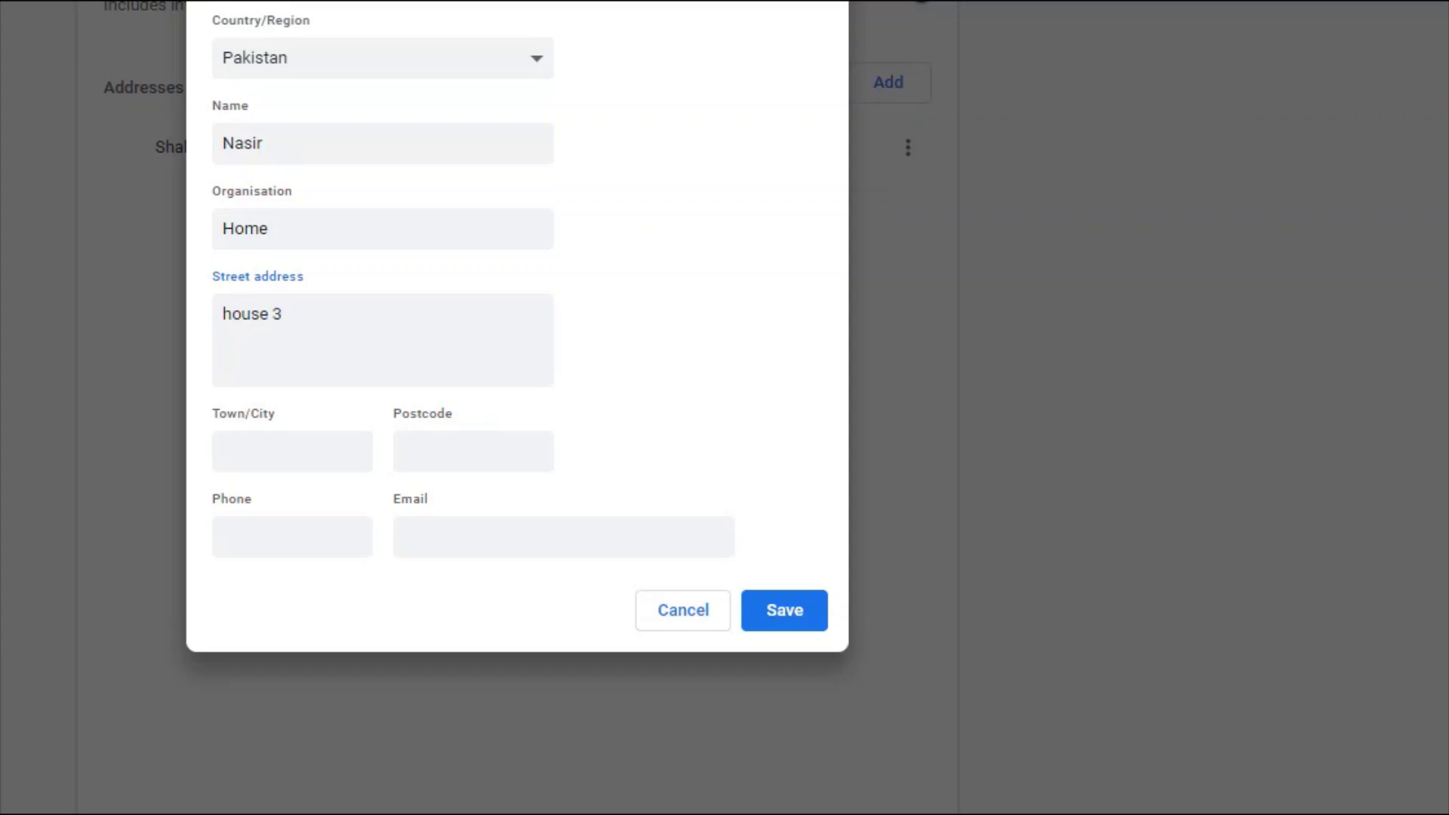
# - Fill in the town, postcode, phone number and e-mail, then save the address
pyautogui.click(292, 451)
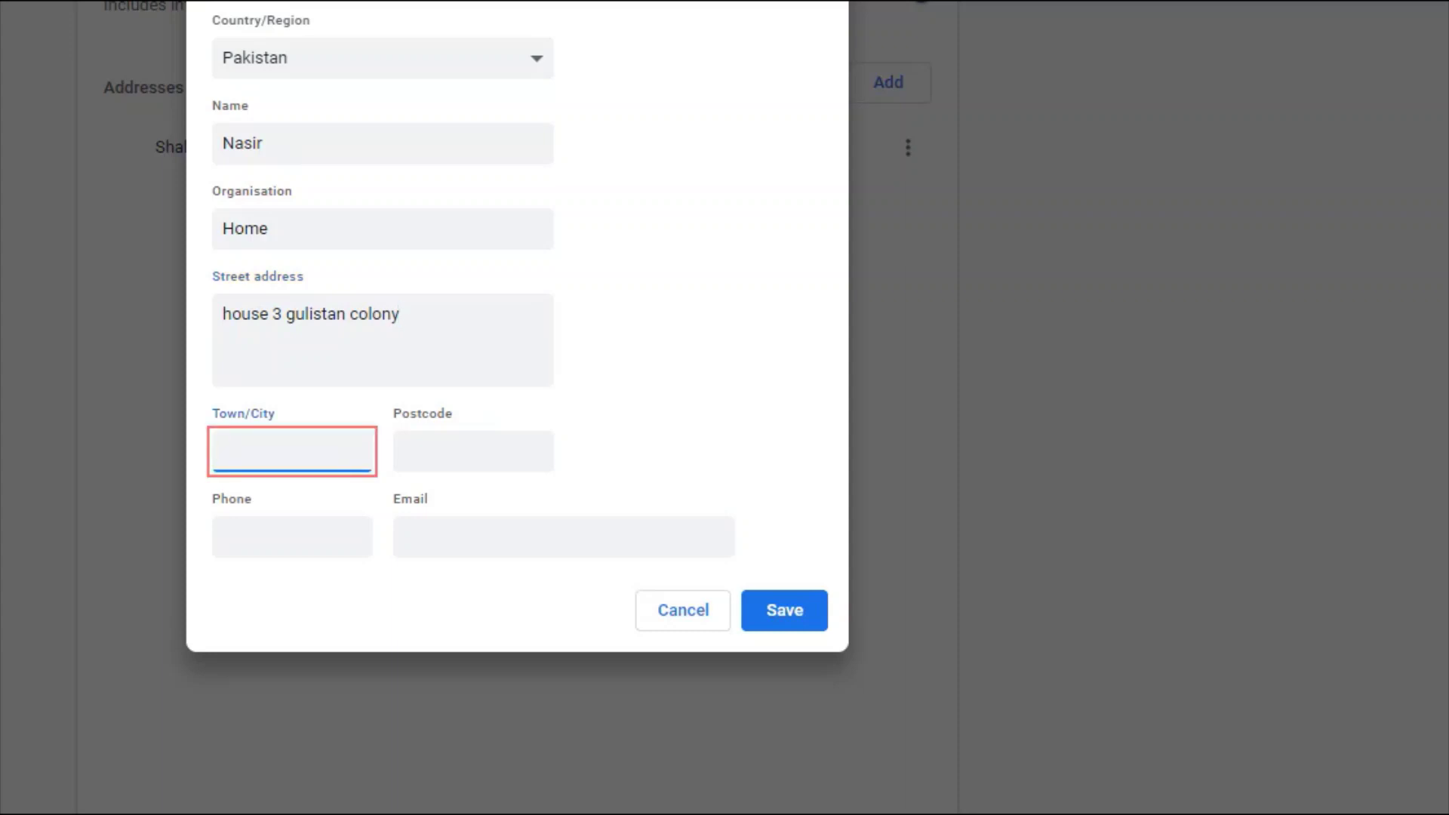
pyautogui.write('Faisalabad')
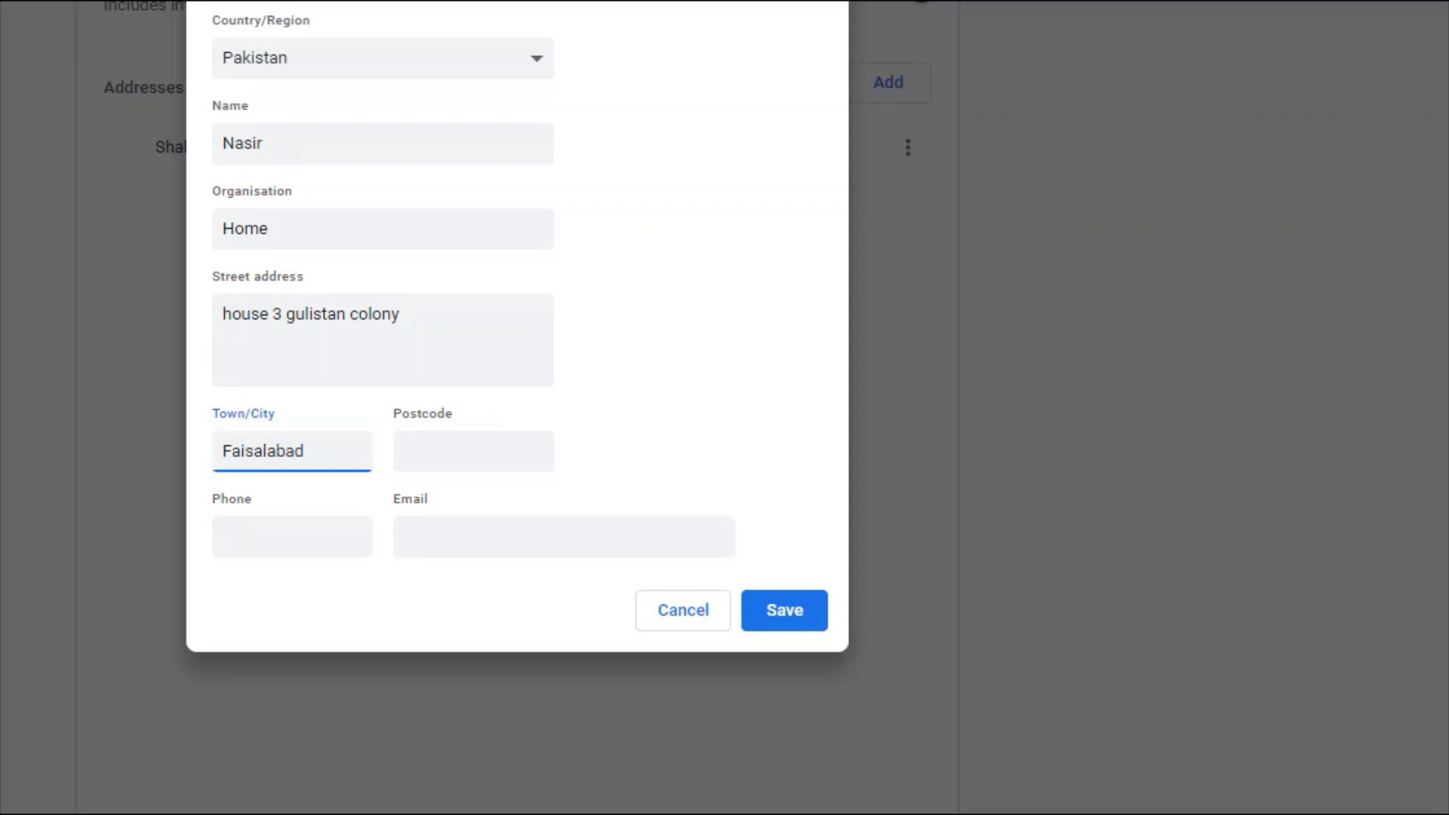
pyautogui.click(473, 451)
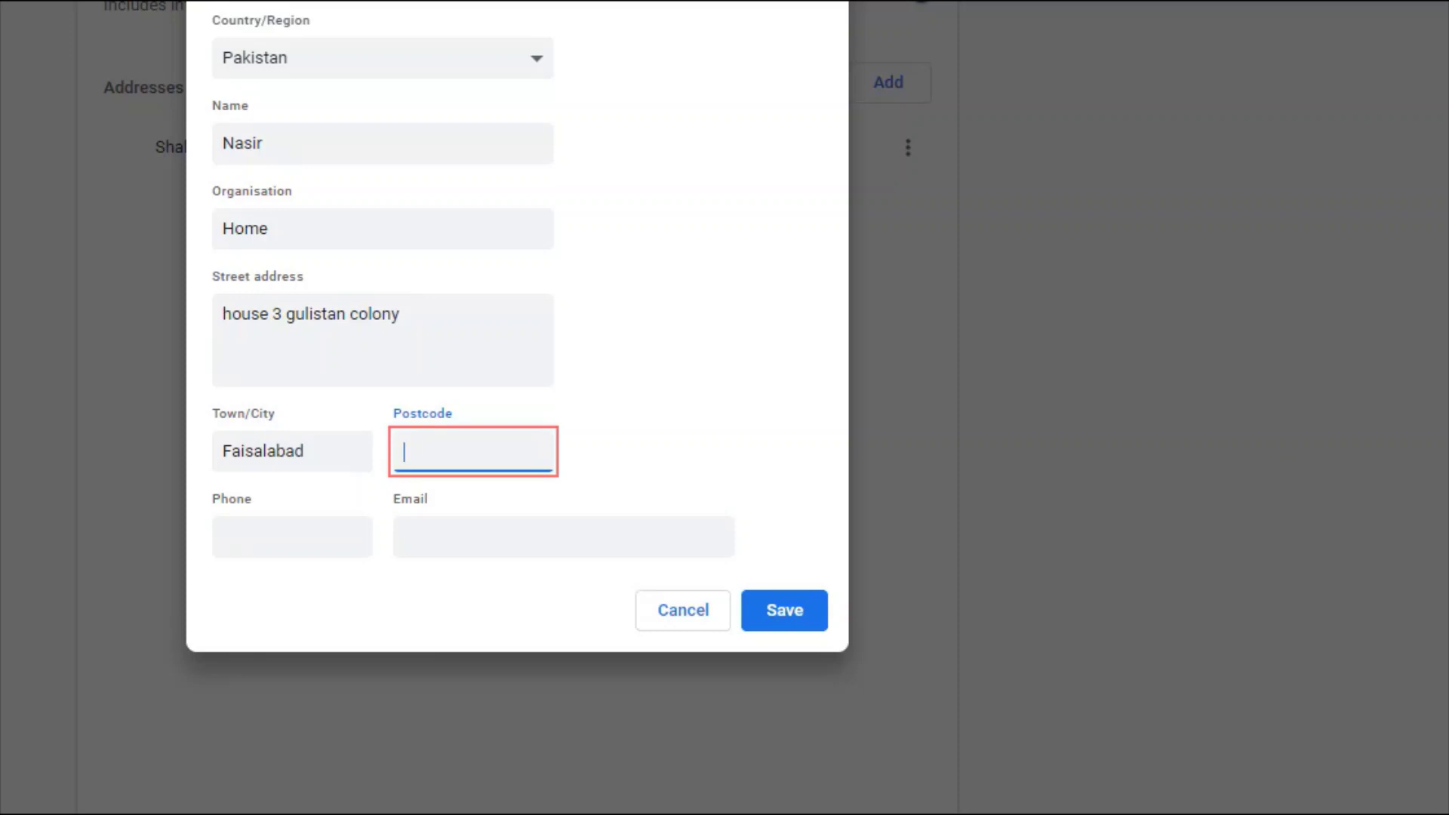
pyautogui.write('34344')
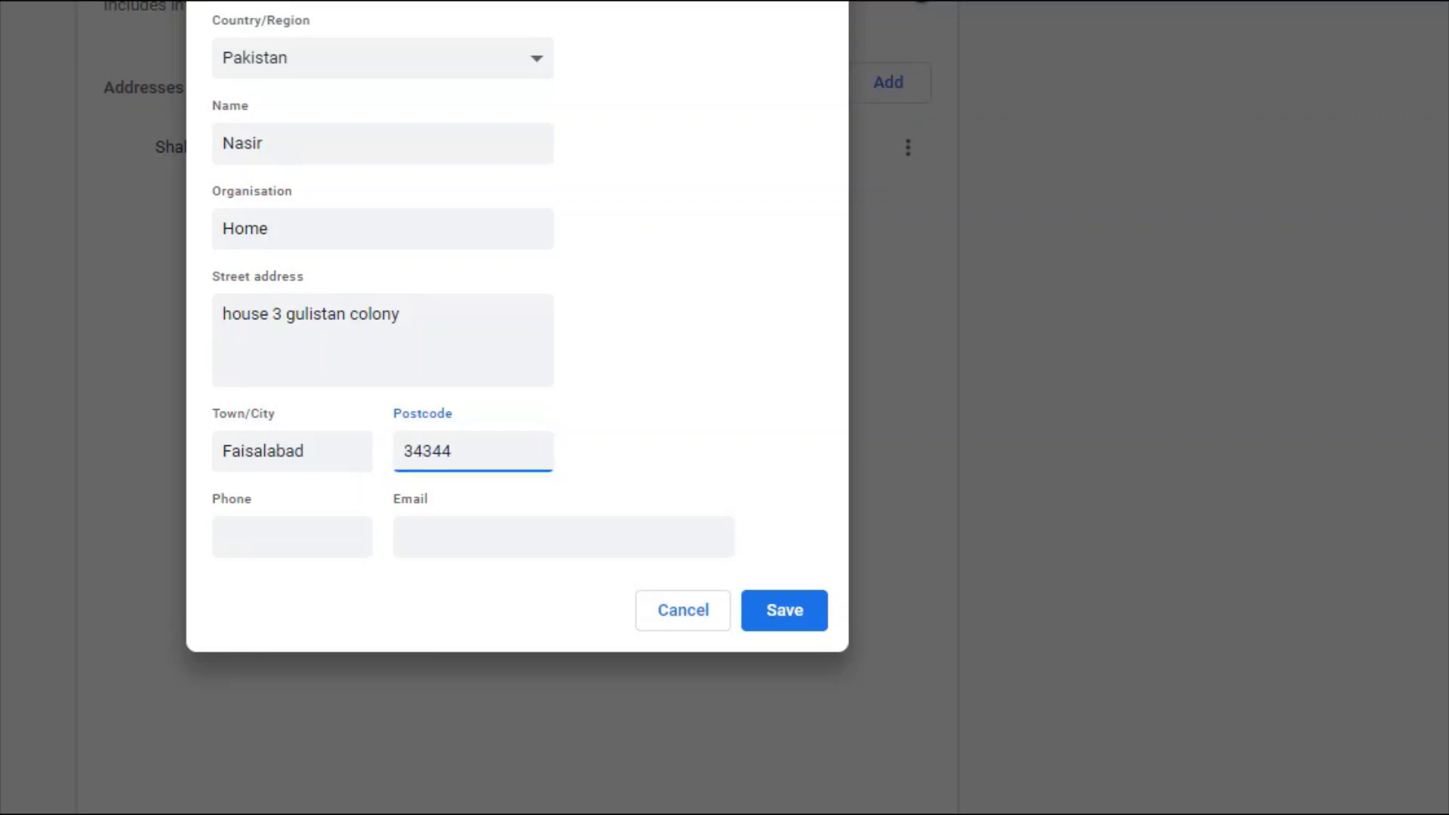
pyautogui.click(292, 537)
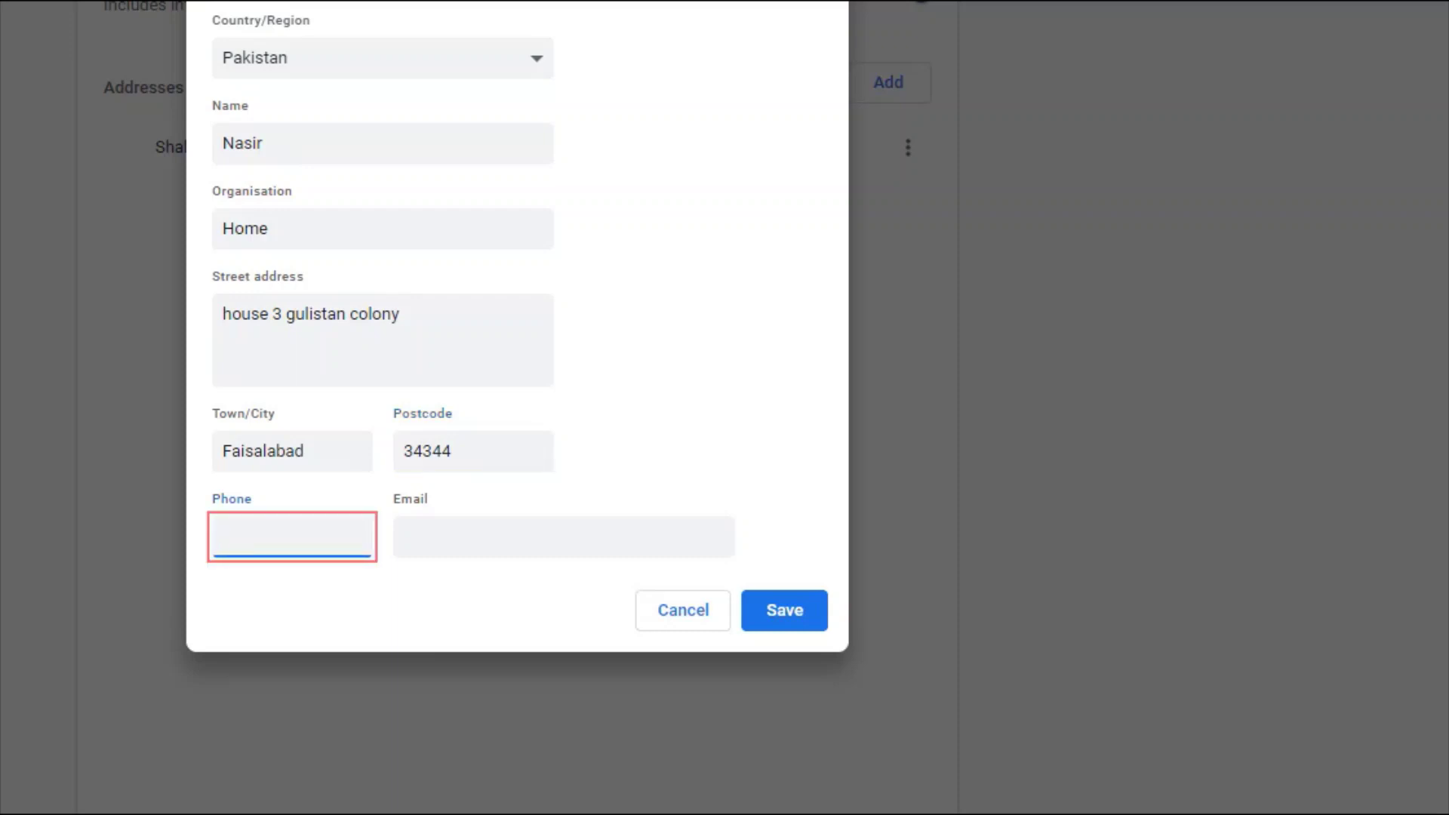
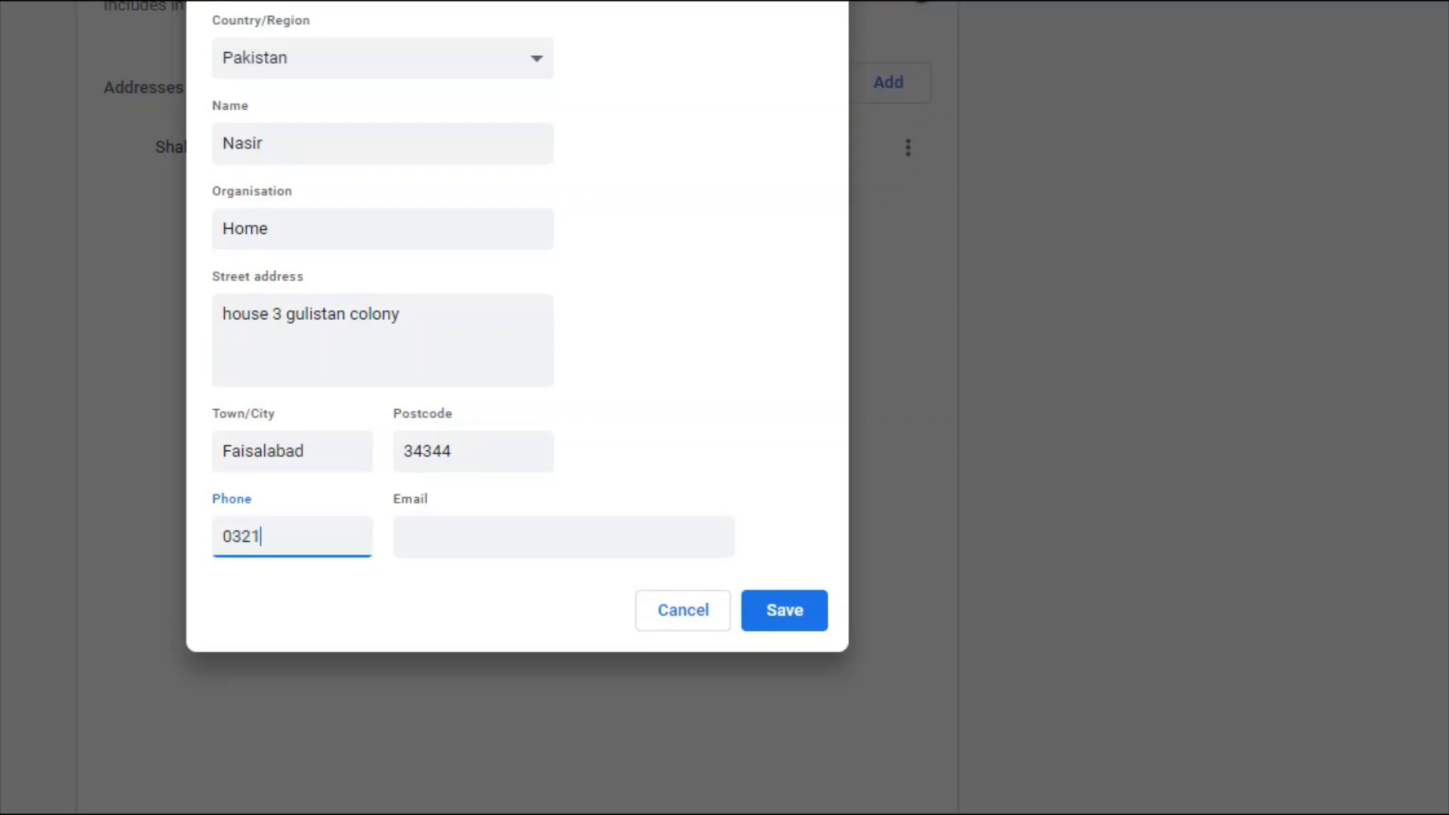
pyautogui.click(563, 537)
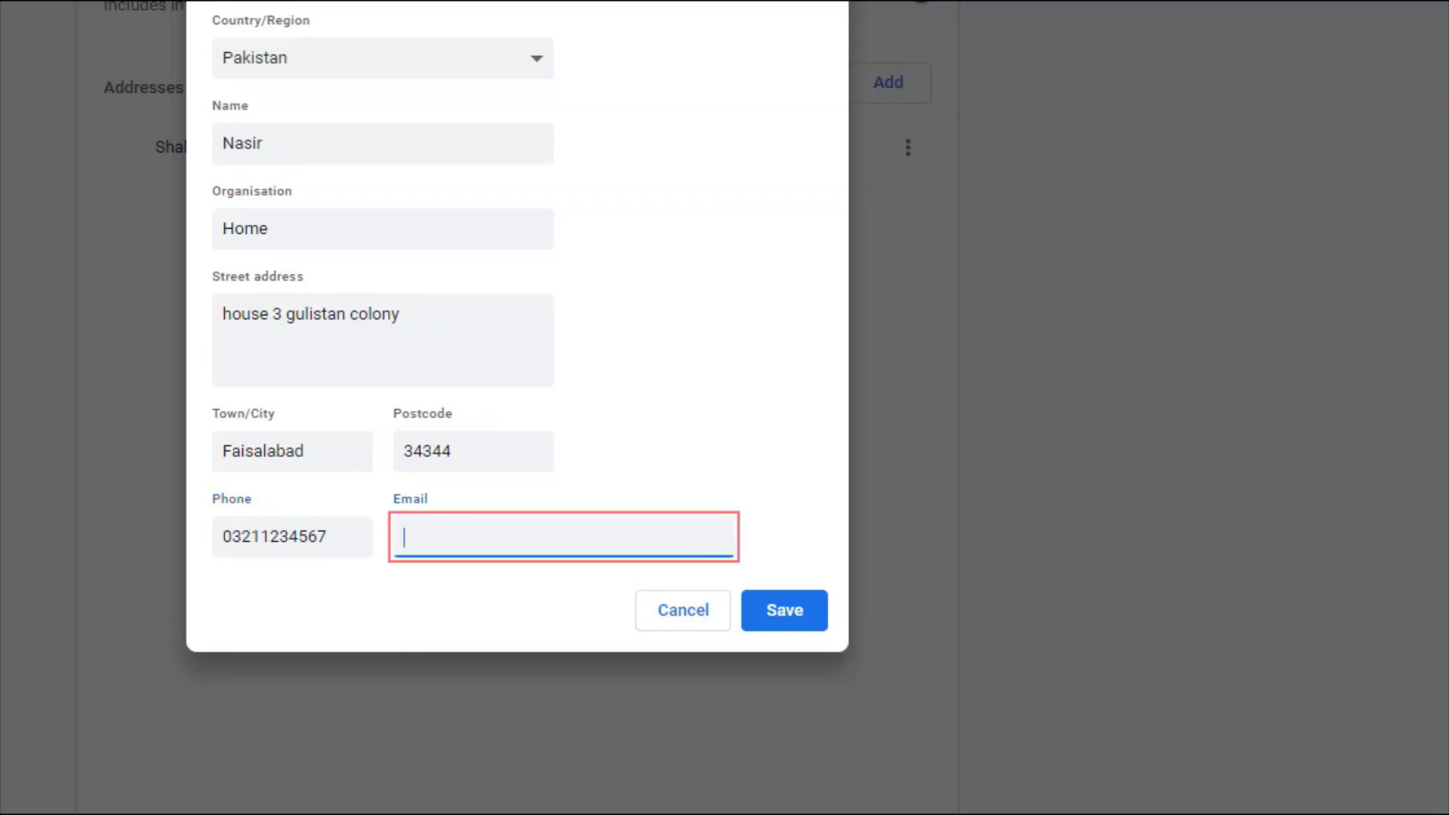
pyautogui.write('so')
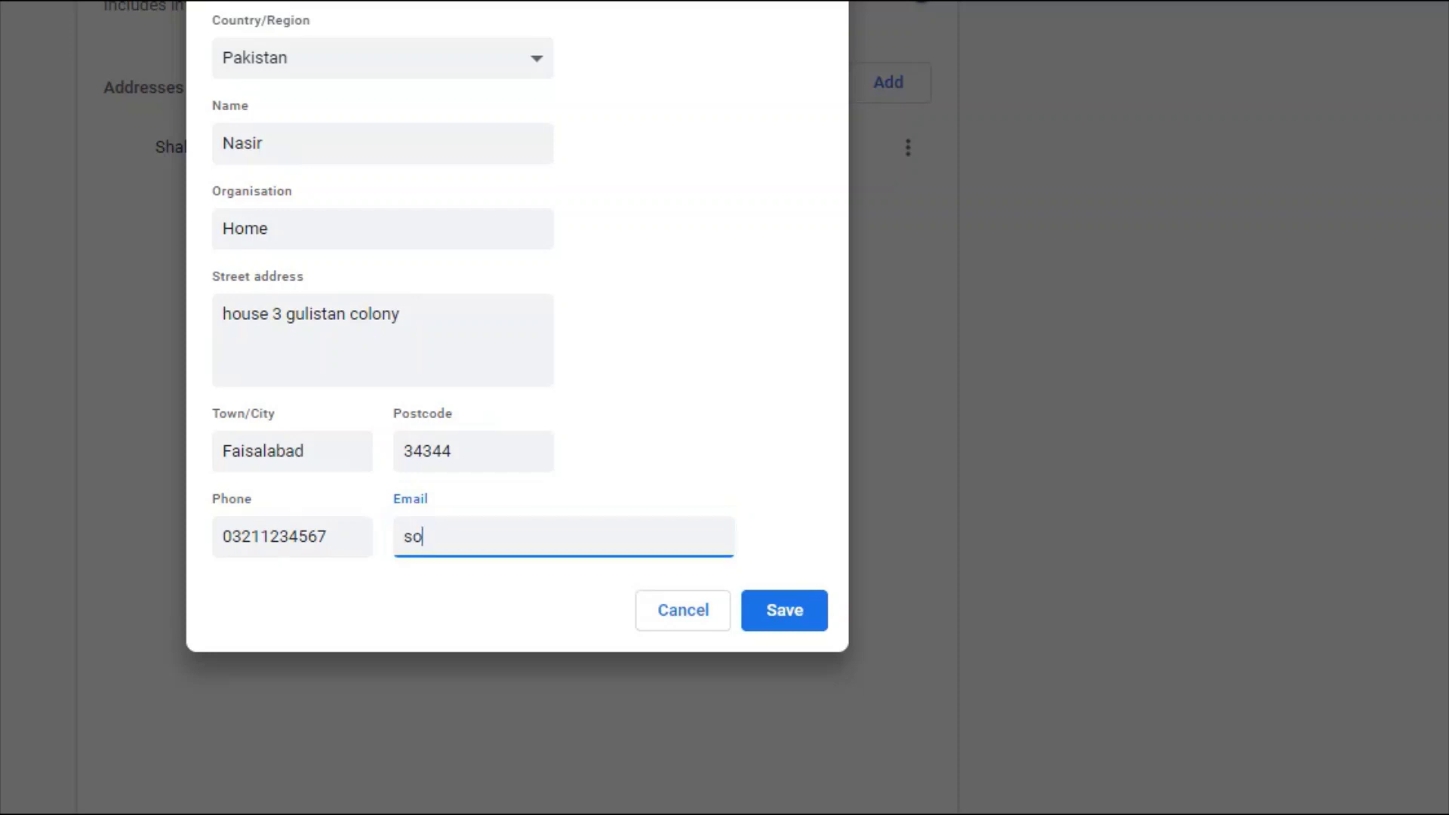
pyautogui.write('meone@yahoo')
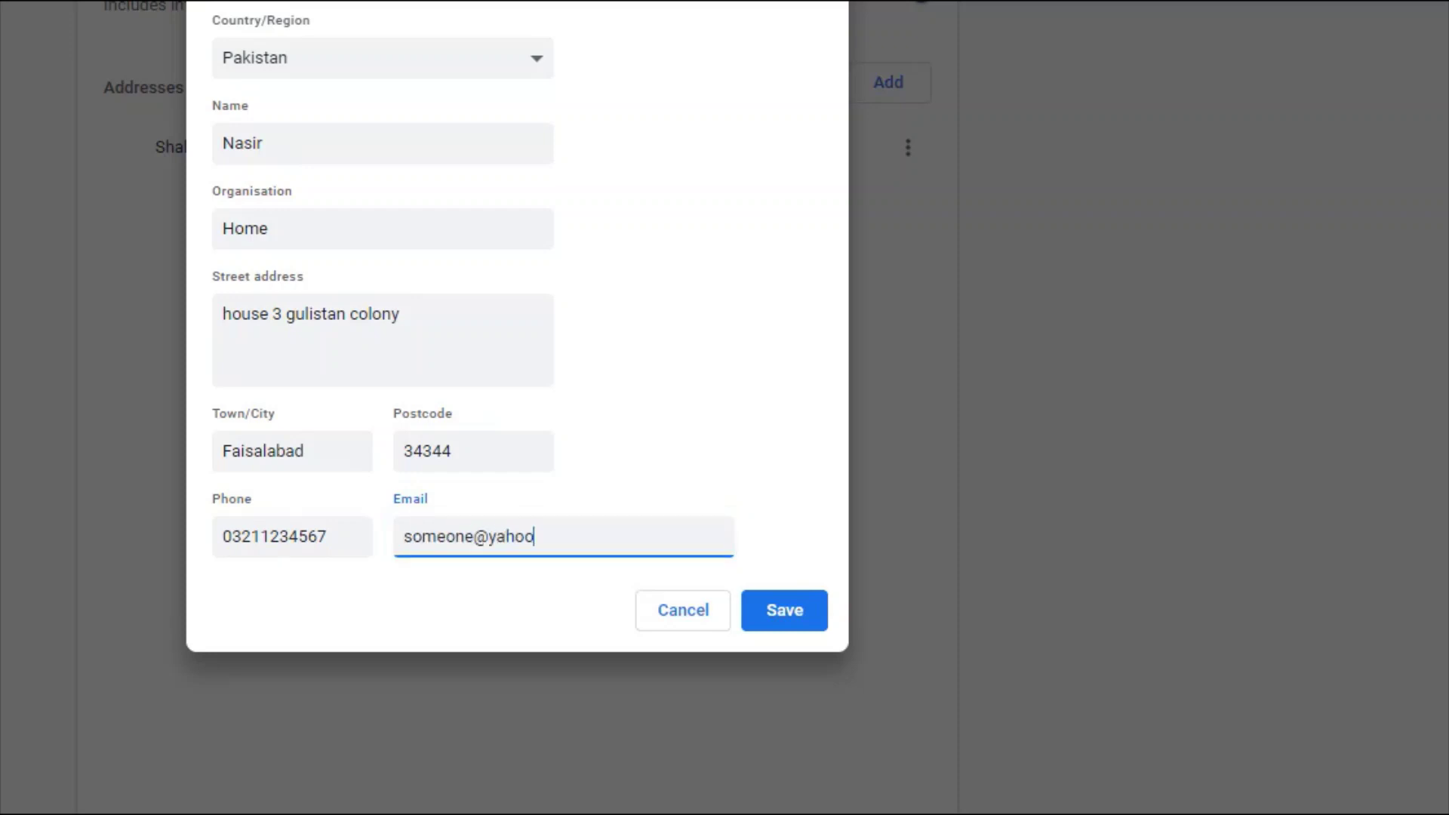
pyautogui.write('.com')
pyautogui.press('Tab')
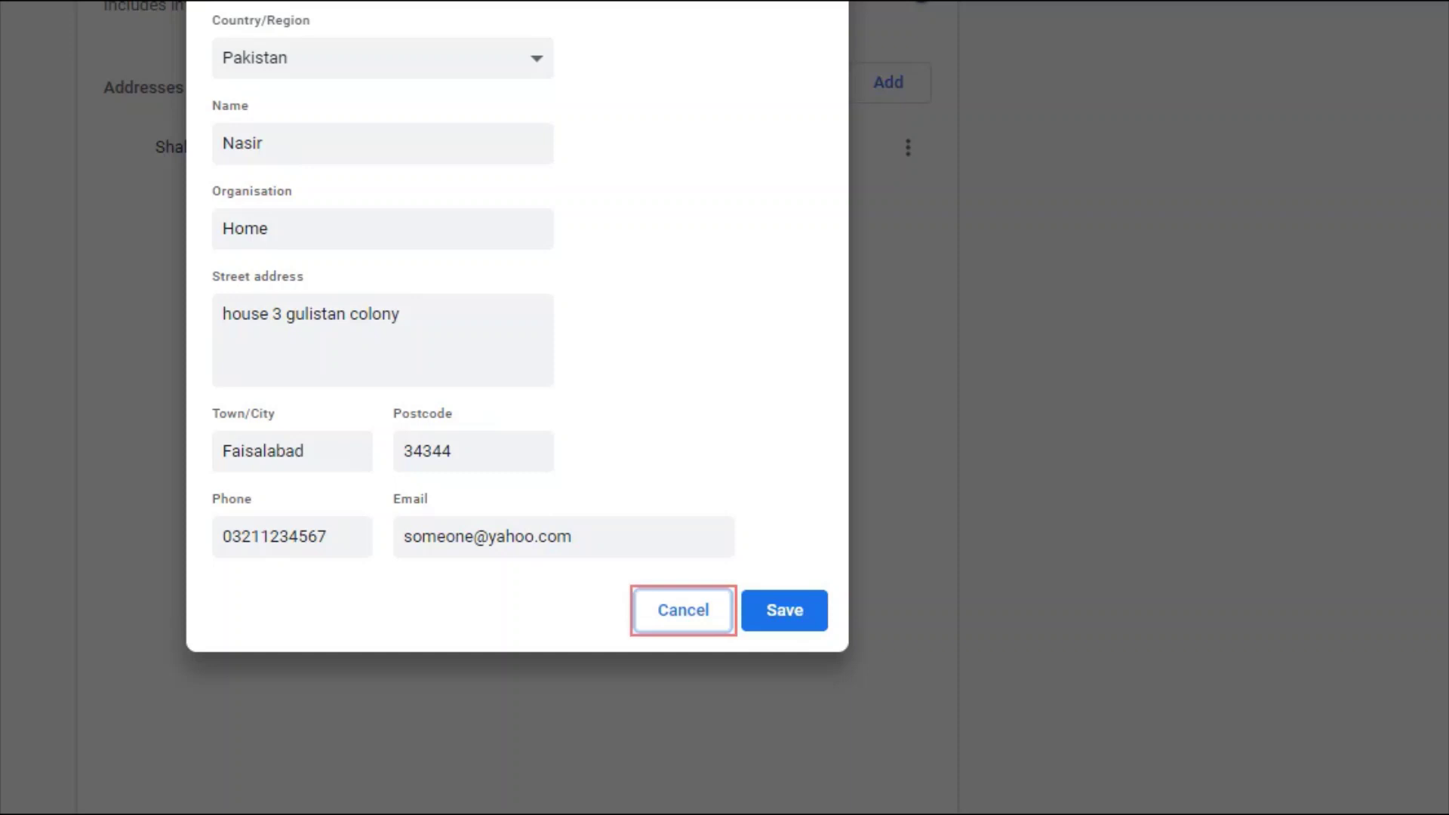
pyautogui.press('Tab')
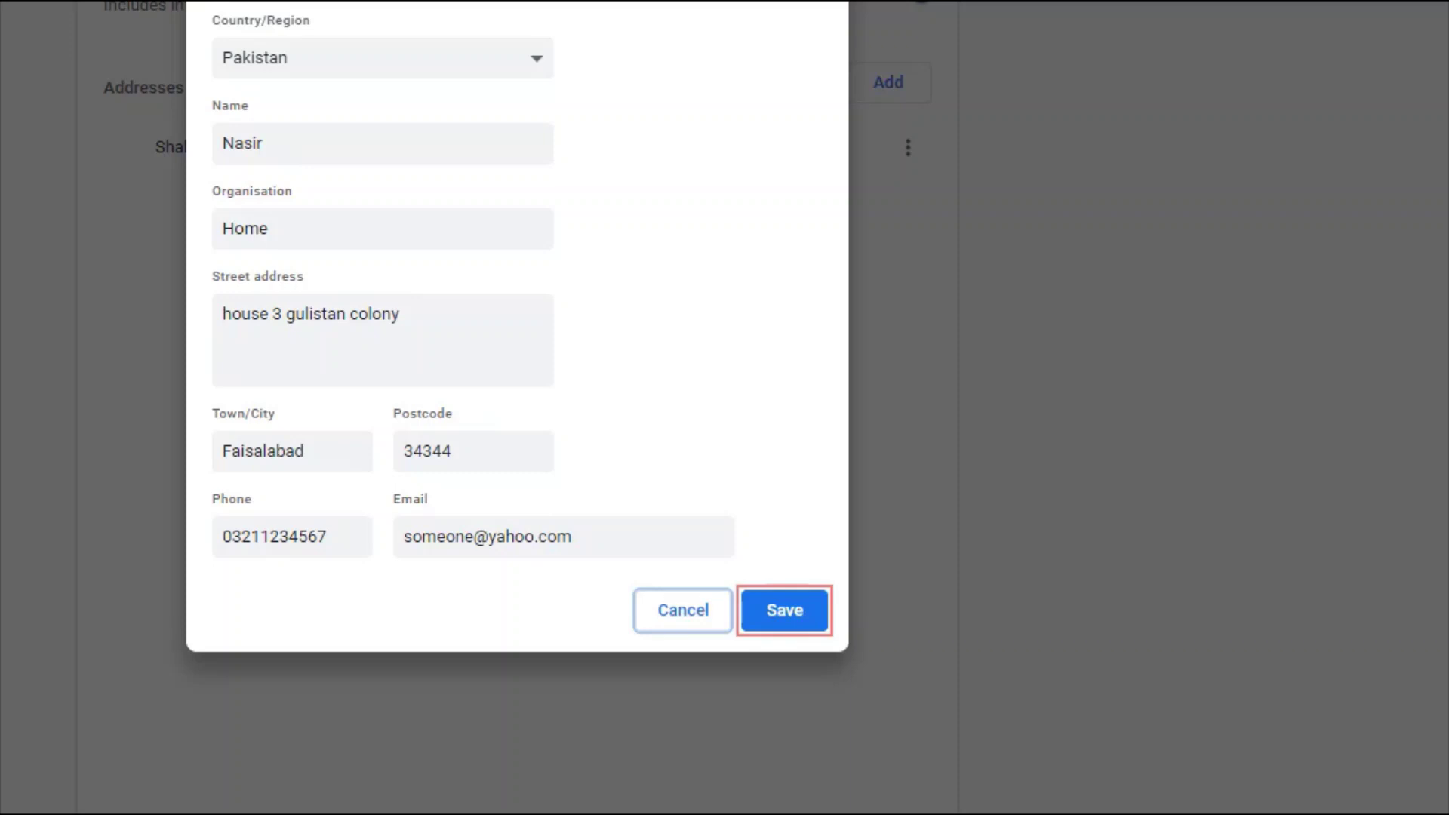
pyautogui.press('Return')
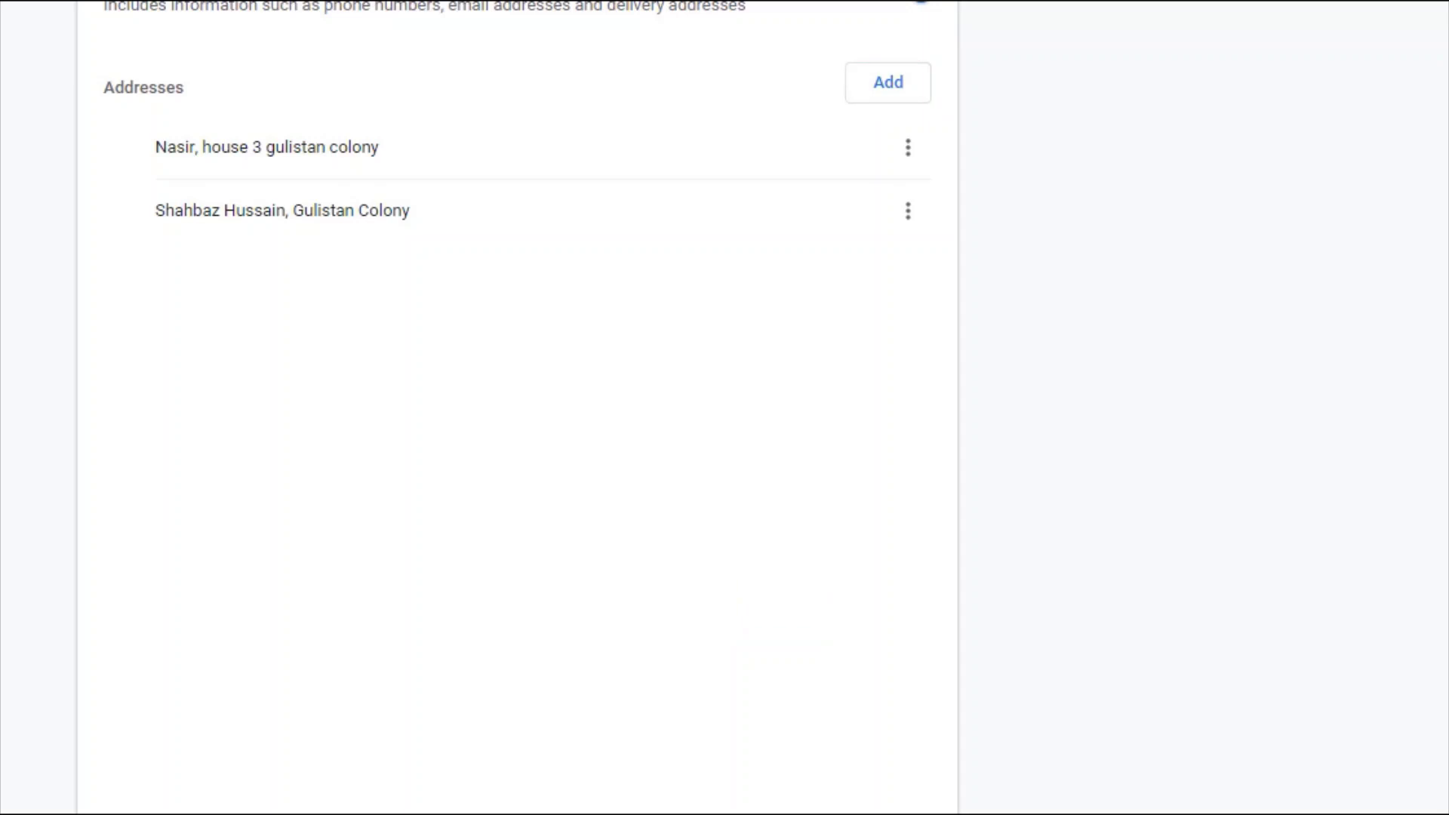
pyautogui.click(888, 82)
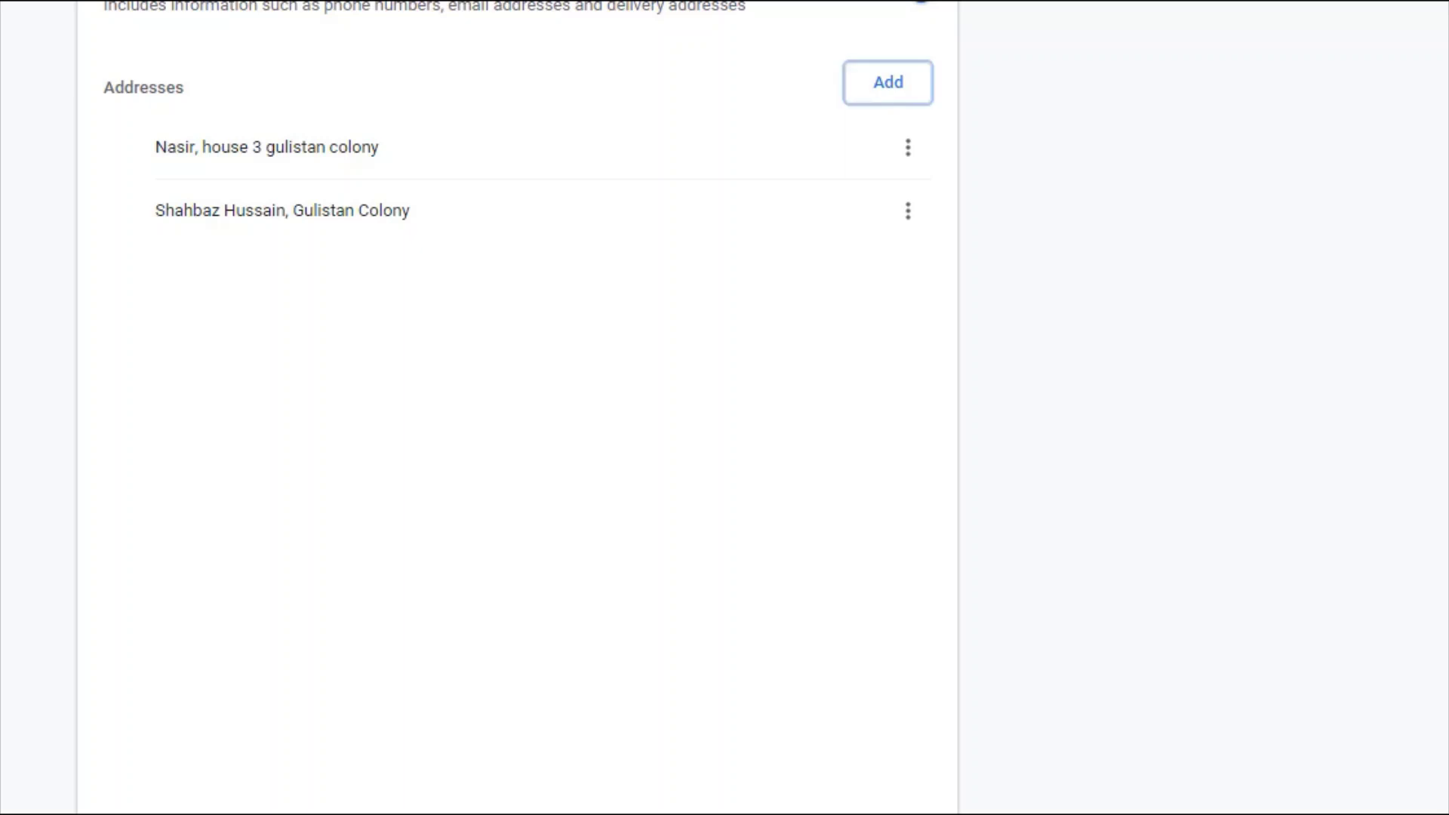